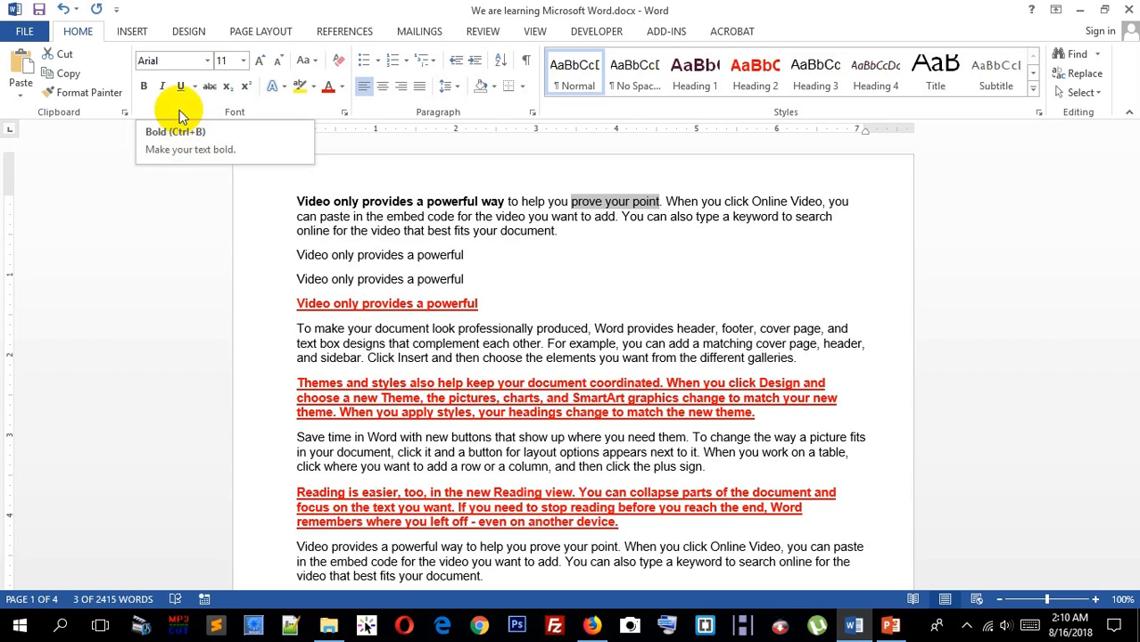
Make the phrase "prove your point" in the first paragraph bold.
key(ctrl+b)
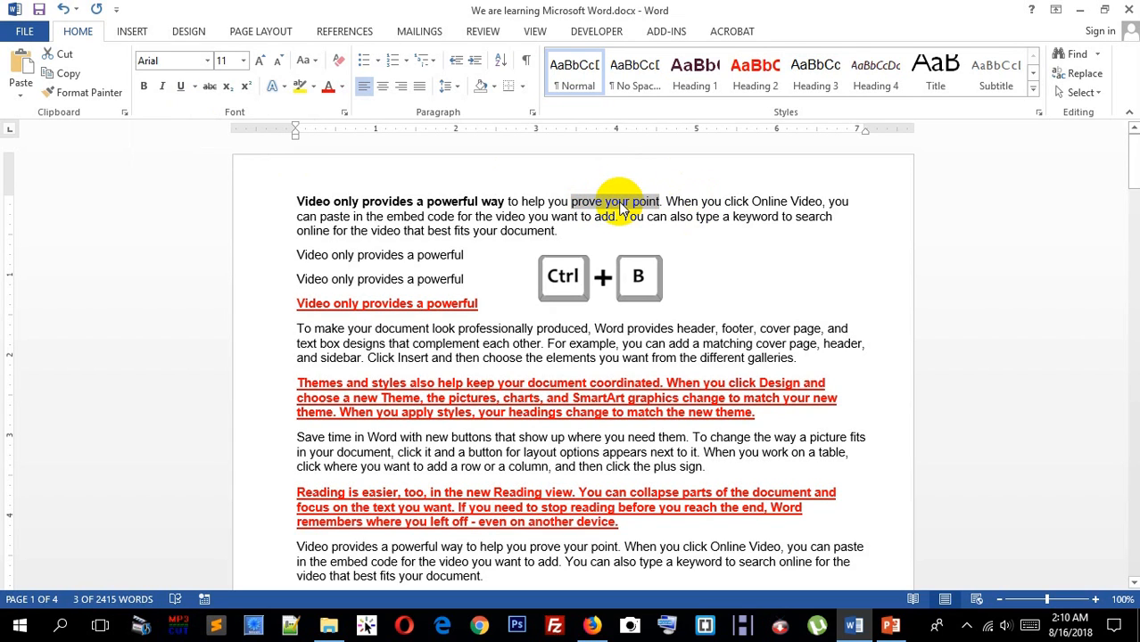
key(ctrl+b)
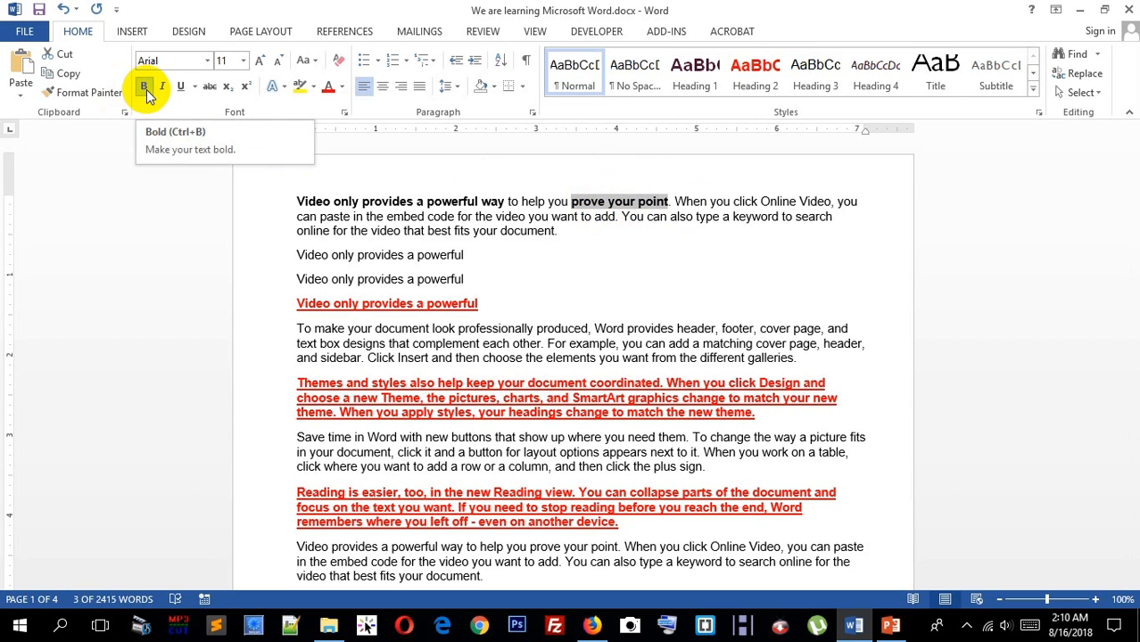
click(702, 216)
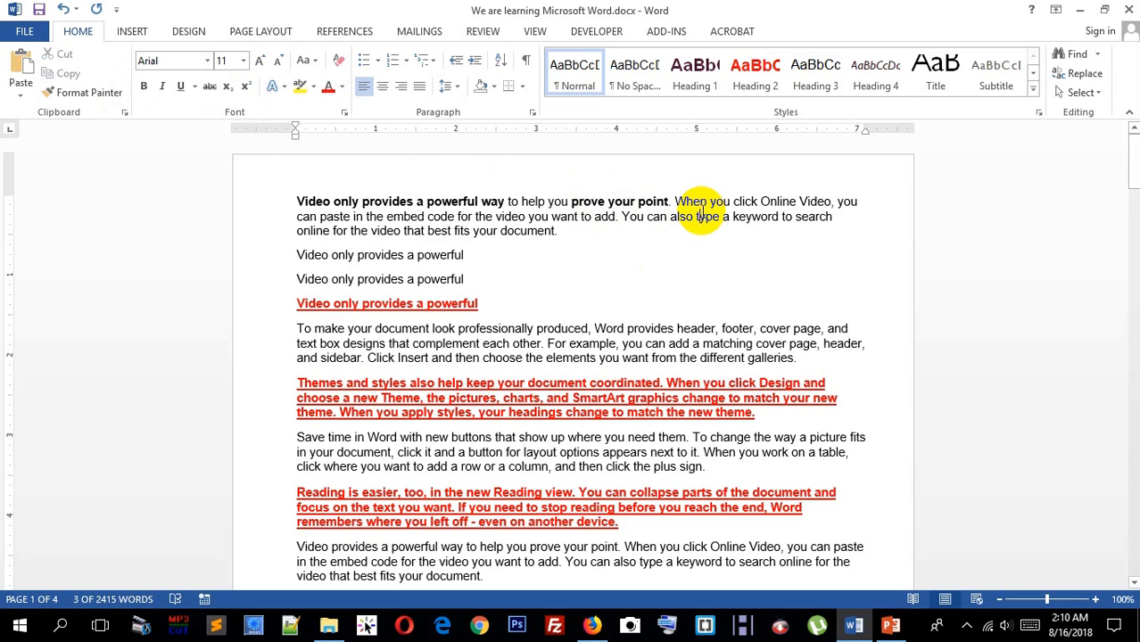
Italicize "When you click Online Video" and "You can also type a keyword" in the first paragraph.
drag(675, 202, 830, 203)
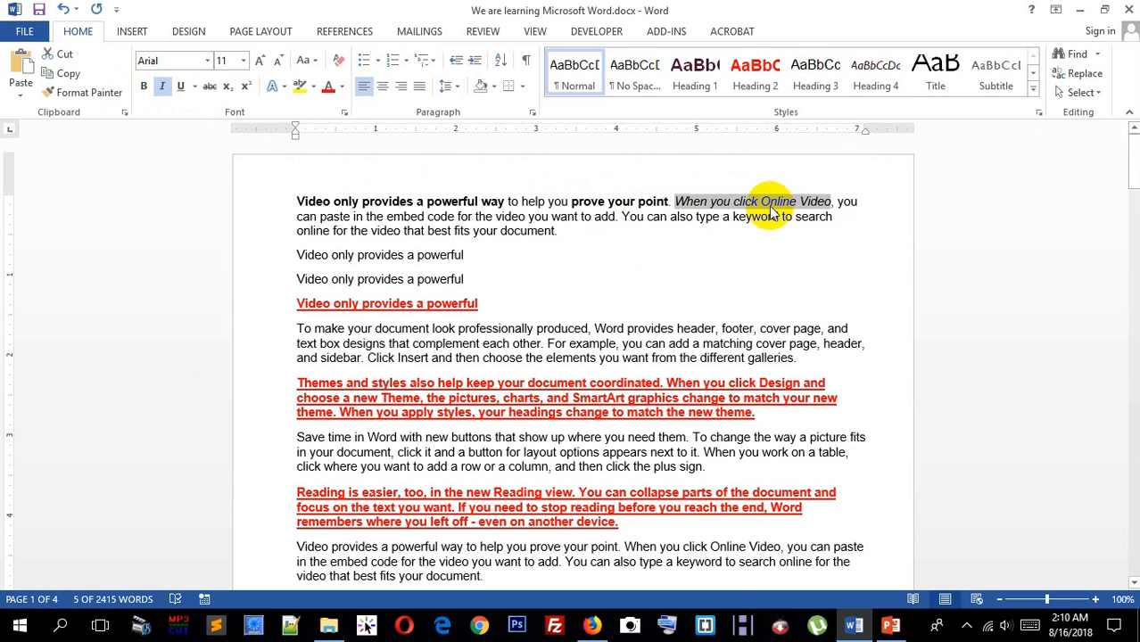
drag(624, 216, 775, 215)
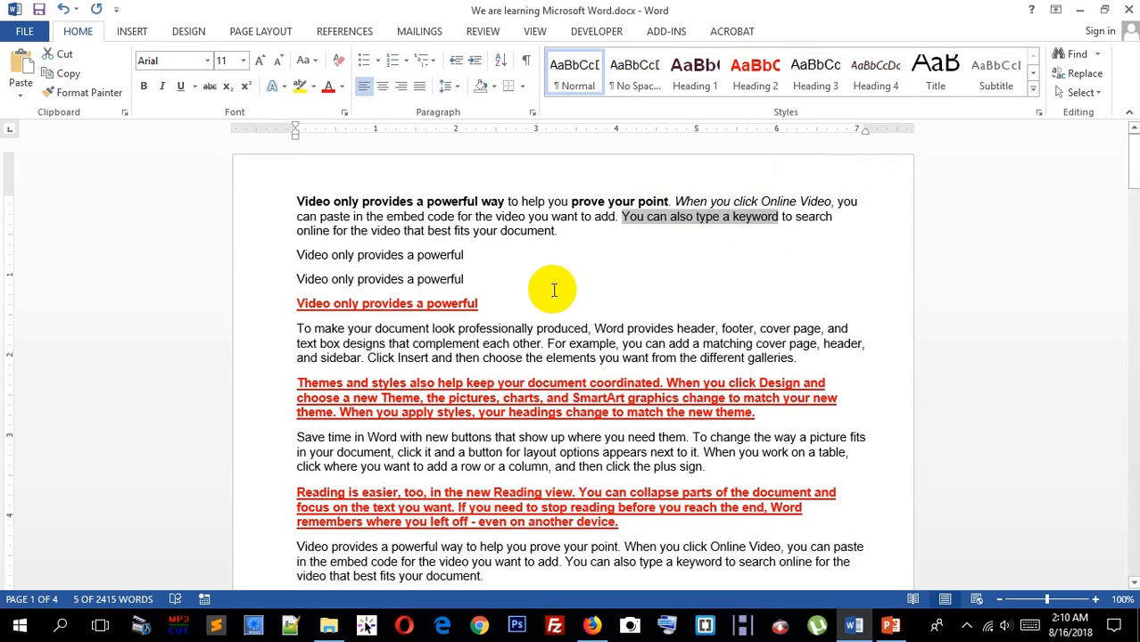
key(ctrl+i)
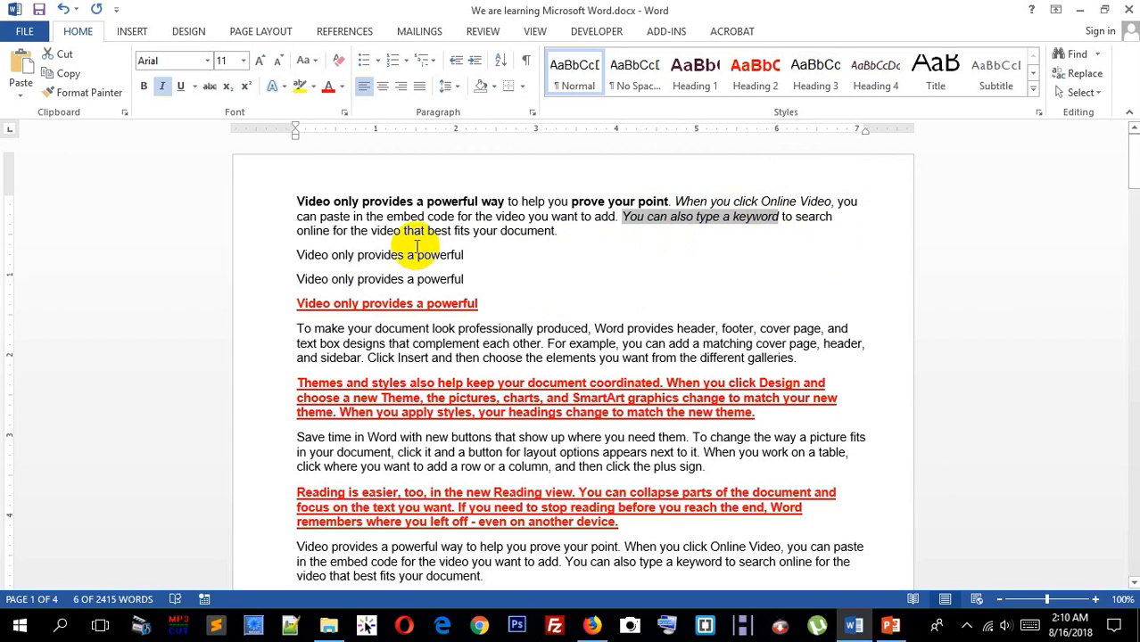
Underline both plain "Video only provides a powerful" lines below the first paragraph.
drag(298, 255, 470, 259)
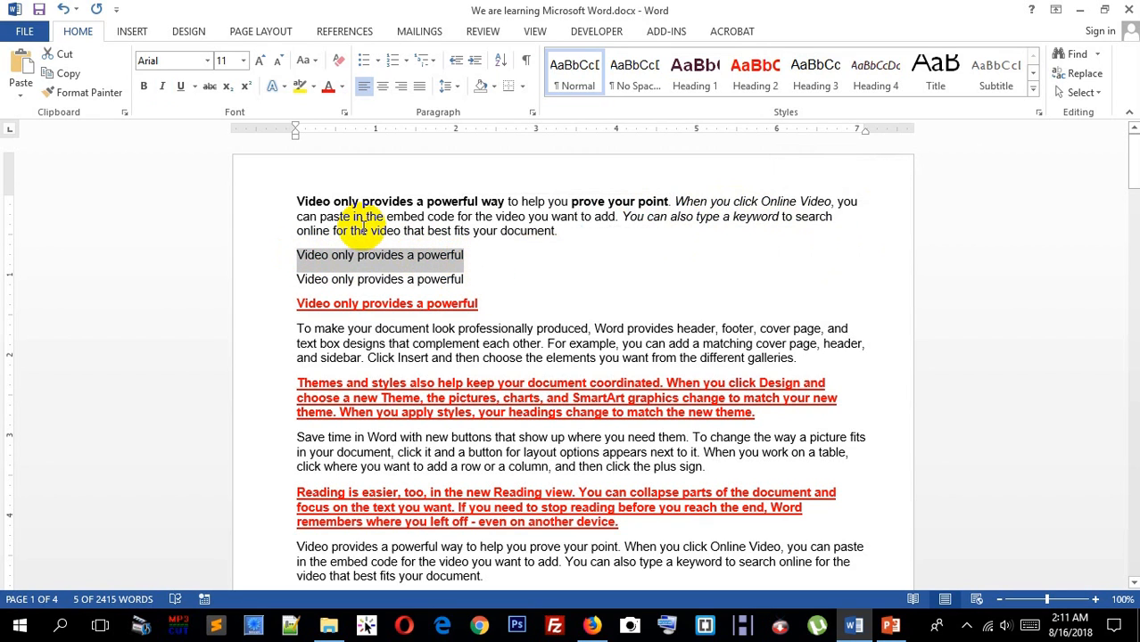
click(180, 89)
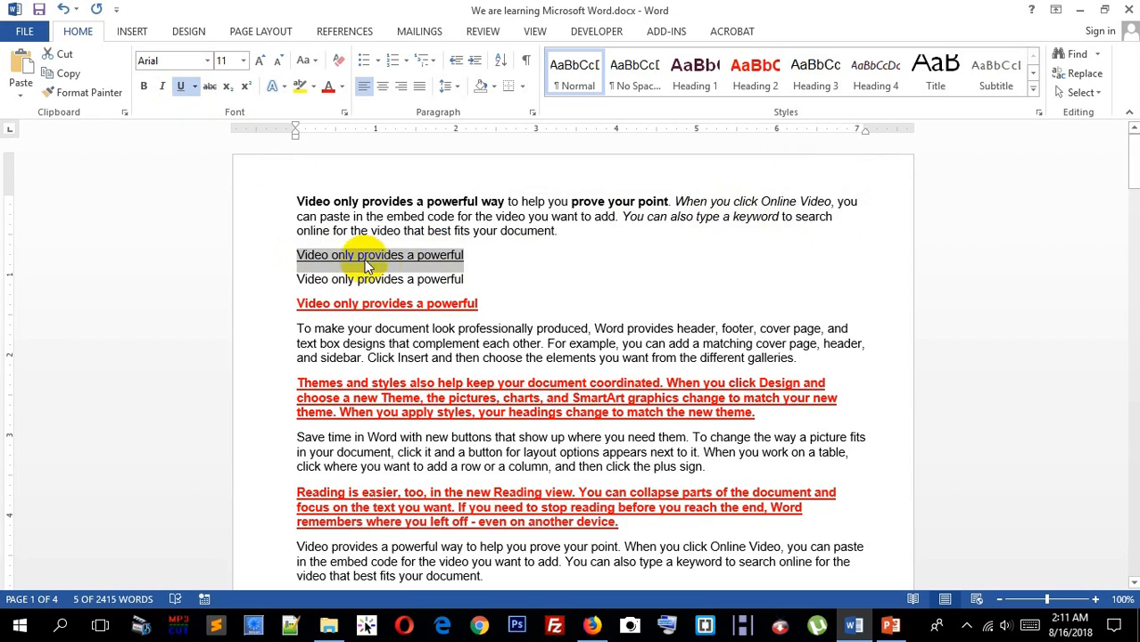
drag(478, 278, 287, 282)
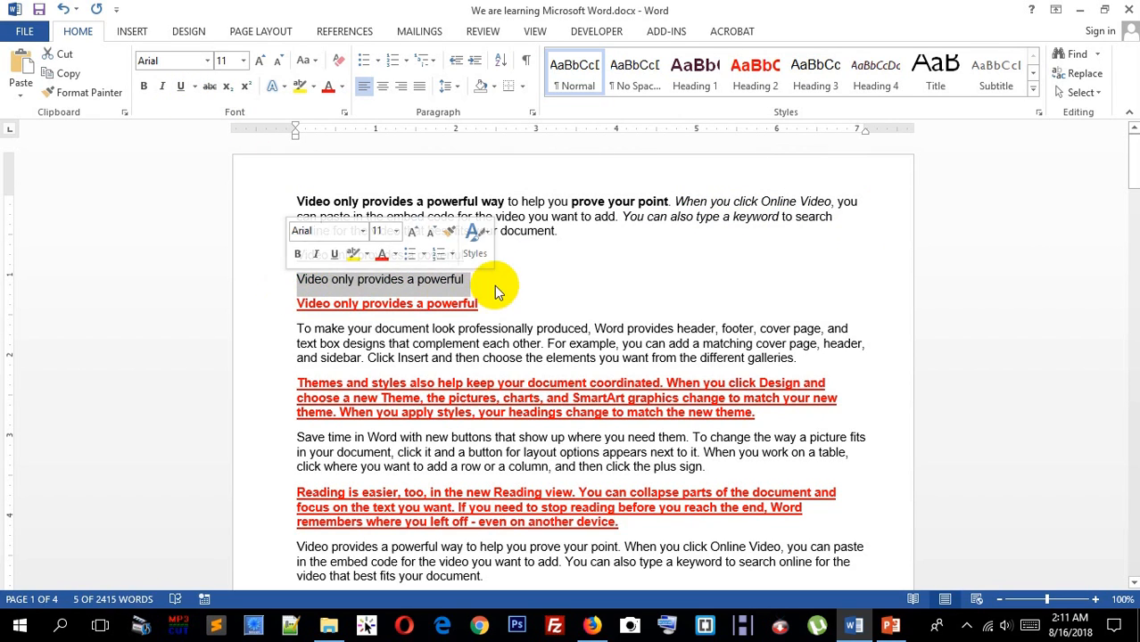
key(ctrl+u)
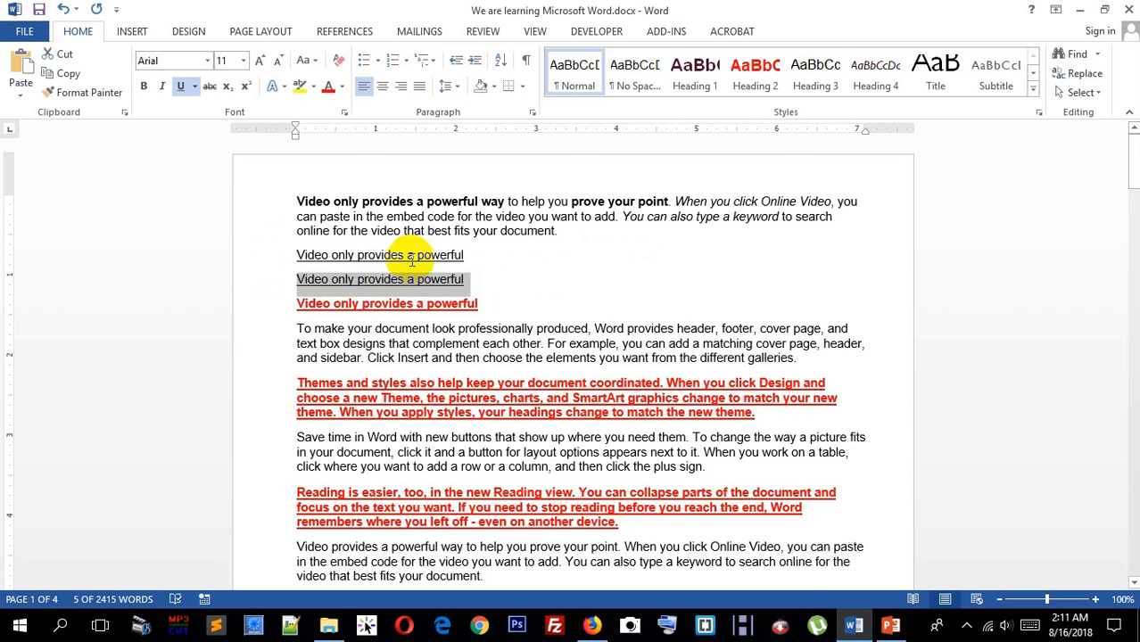
Apply a double underline to the second black "Video only provides a powerful" line.
click(196, 89)
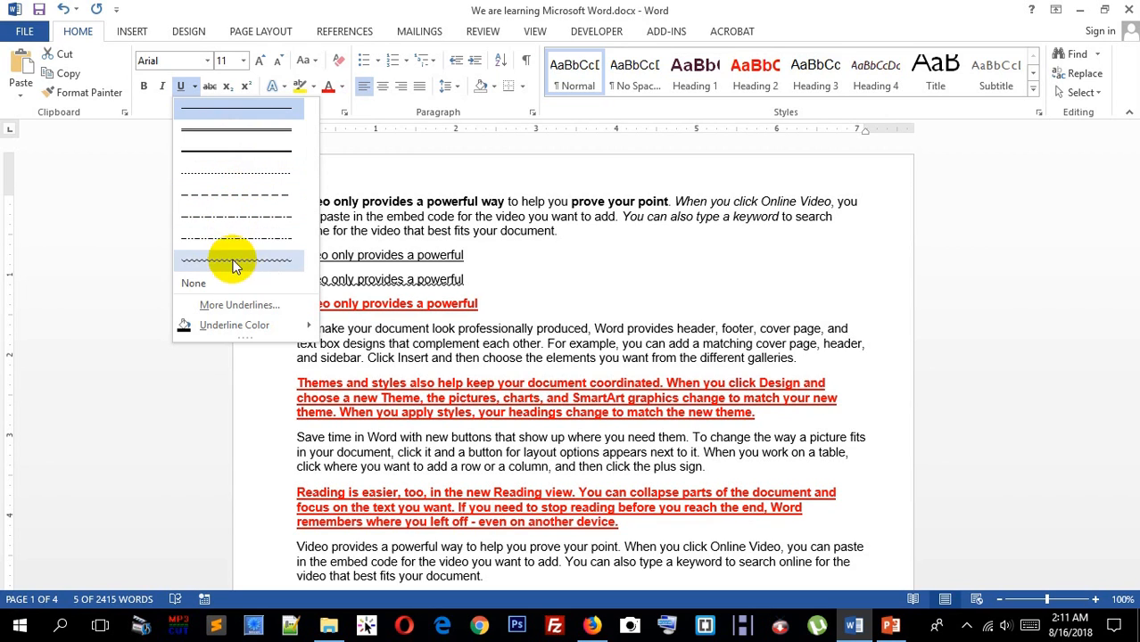
click(237, 130)
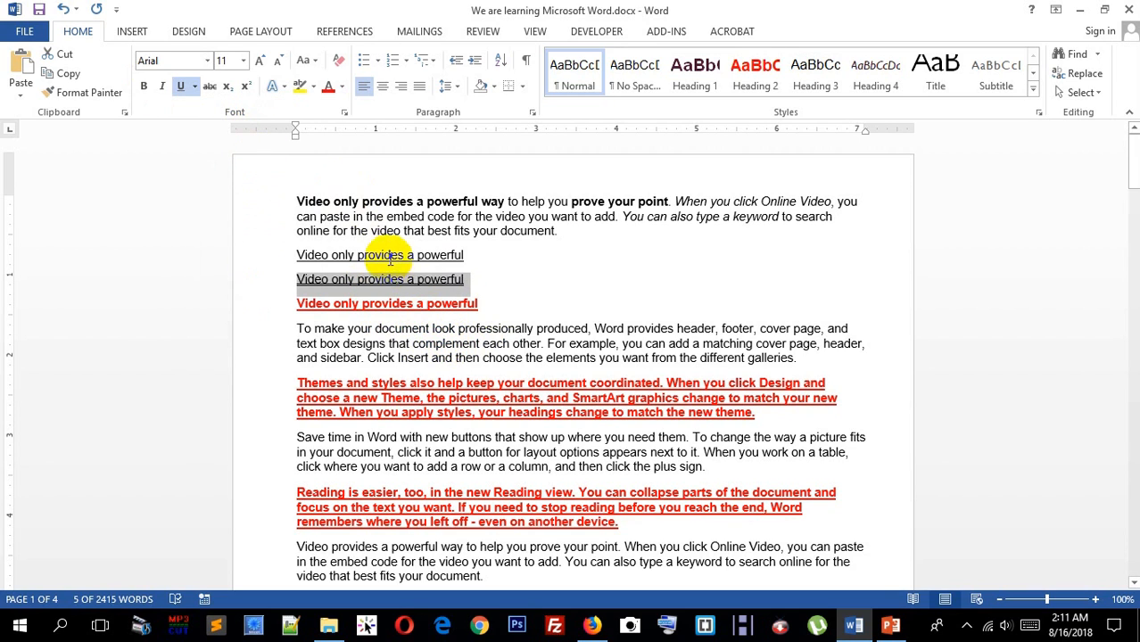
click(356, 268)
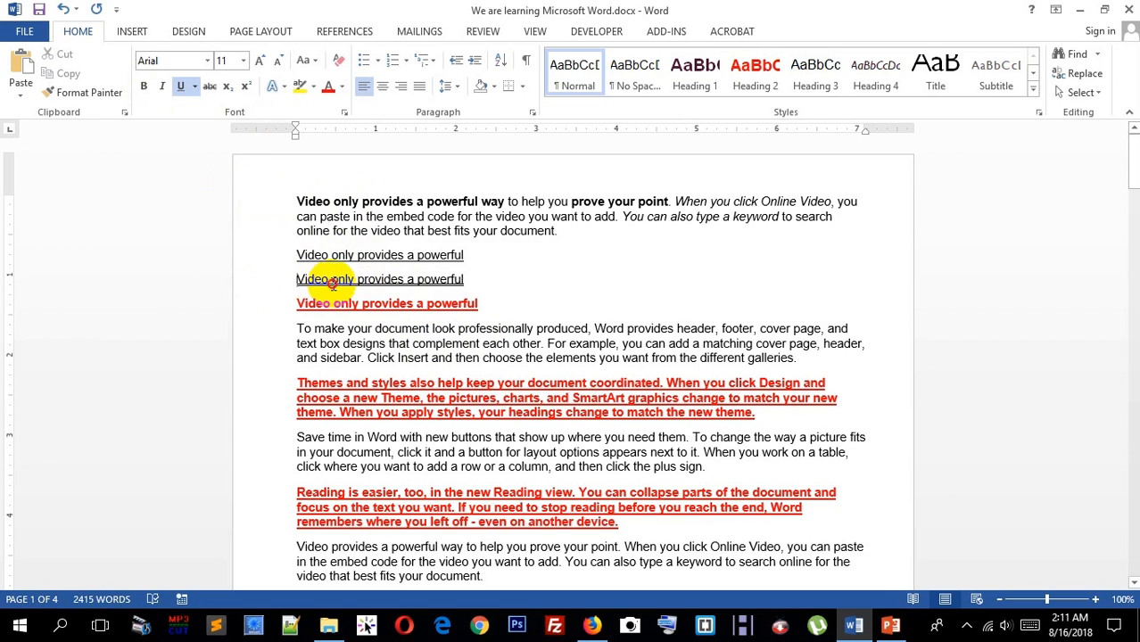
triple_click(332, 283)
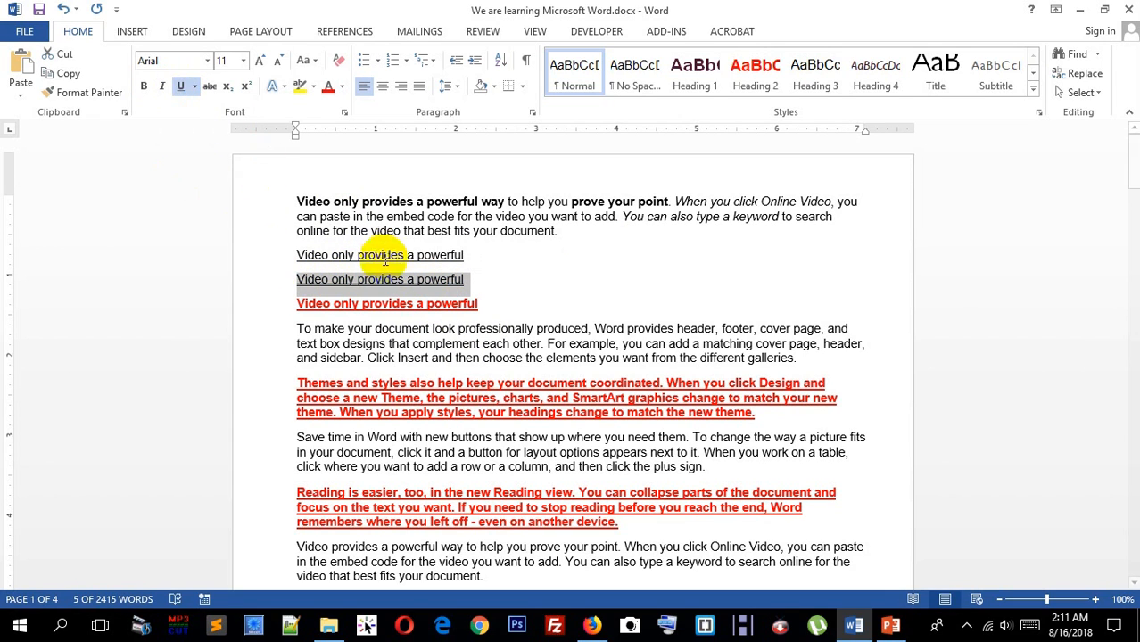
Apply a single underline to "To make your document look" and to "produced, Word" in the same paragraph.
drag(298, 330, 449, 328)
click(181, 86)
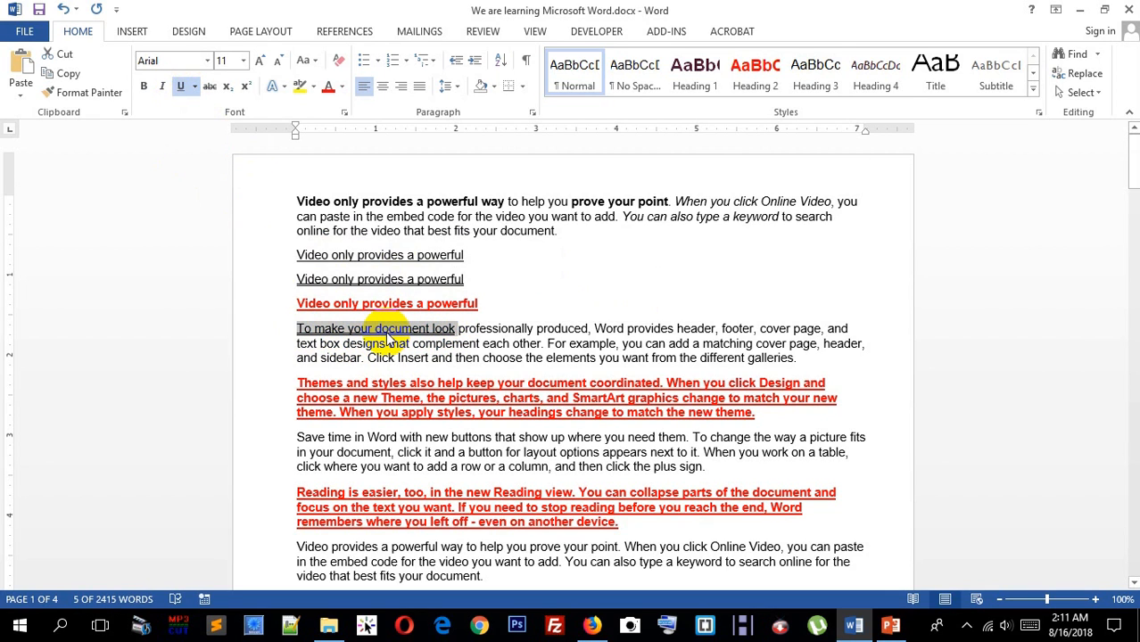
click(195, 86)
click(221, 107)
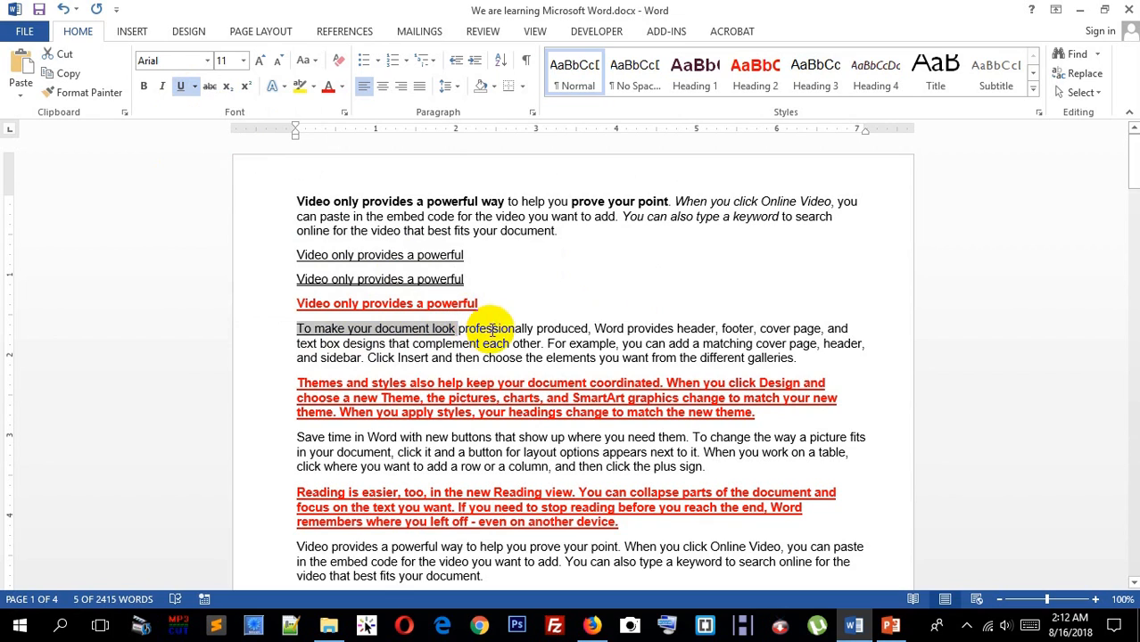
drag(536, 328, 624, 331)
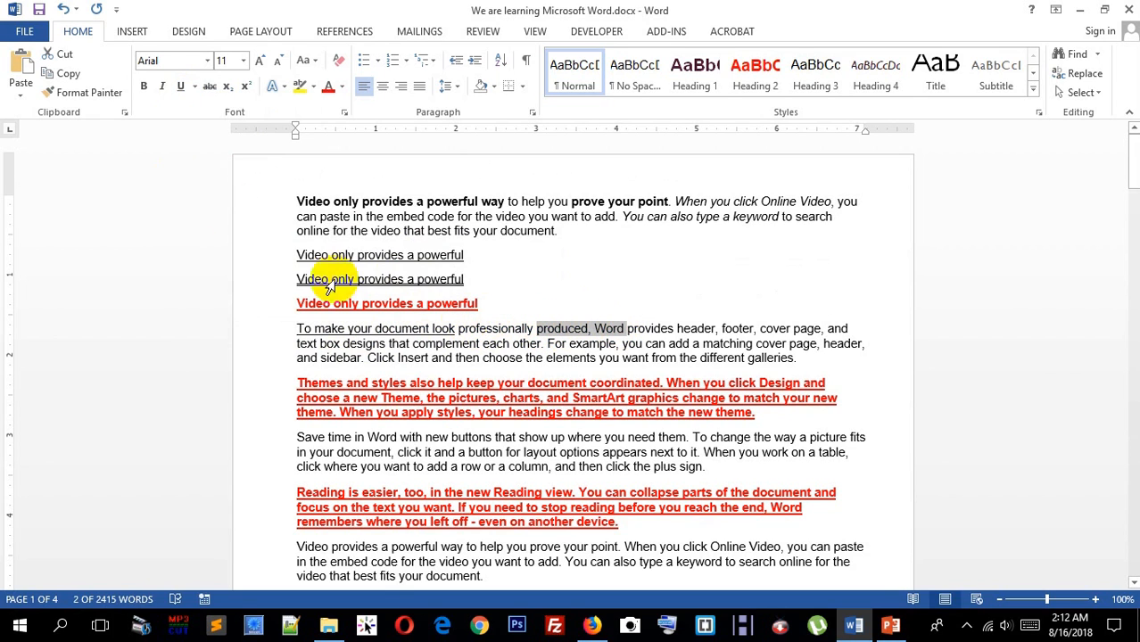
click(180, 86)
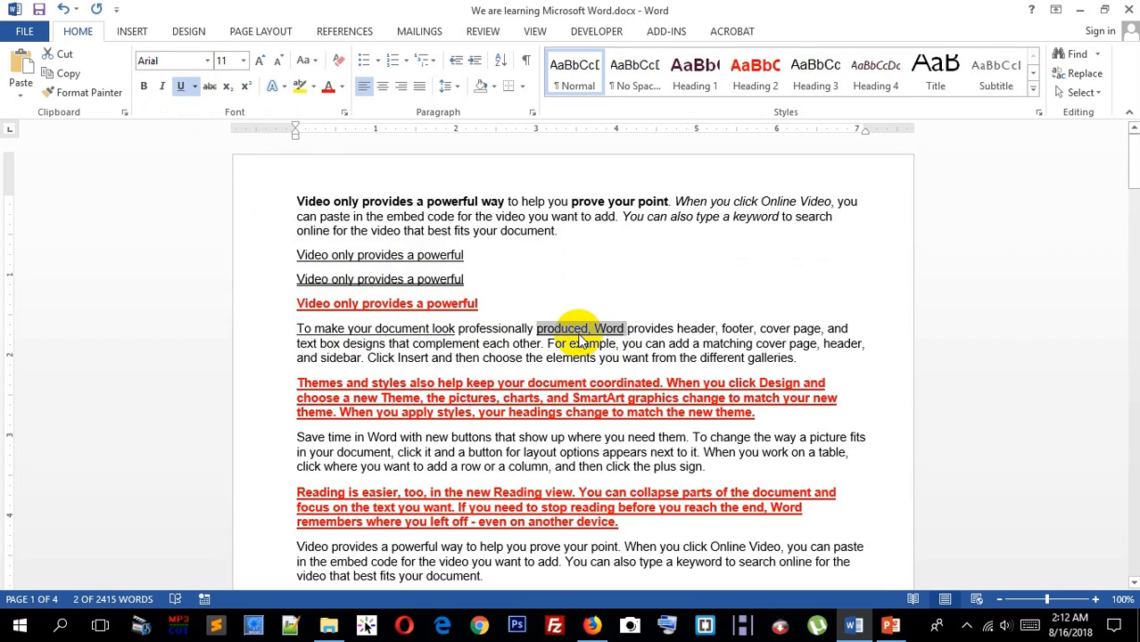
click(554, 339)
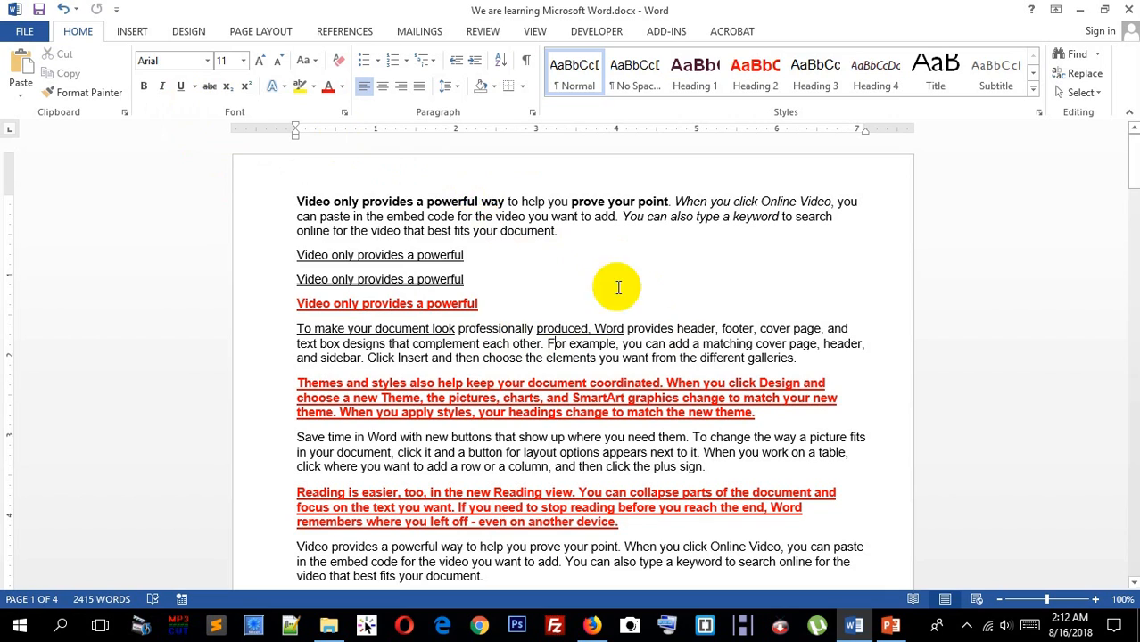
Apply a dark magenta underline color at the word "For", and underline "can paste in the embed" in the first paragraph.
click(193, 86)
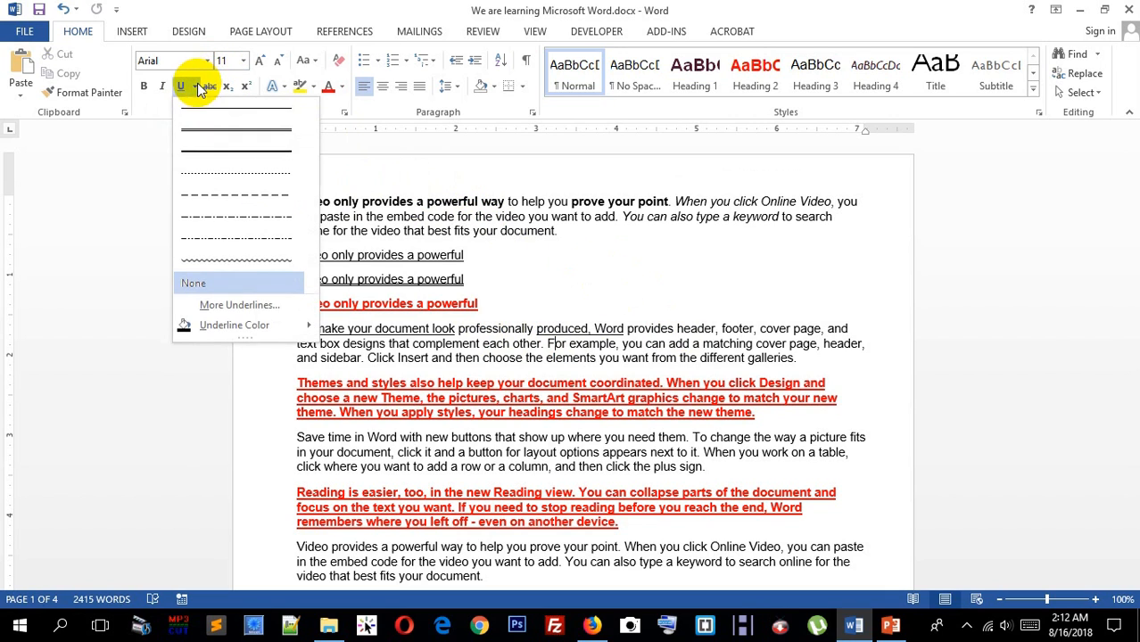
mouse_move(254, 325)
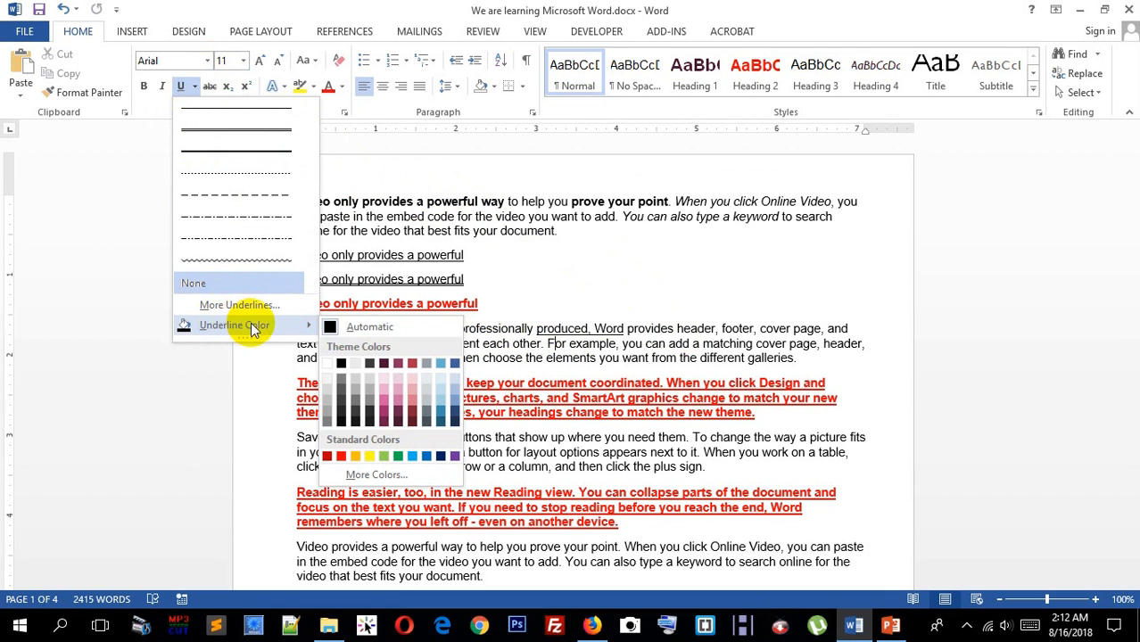
click(383, 417)
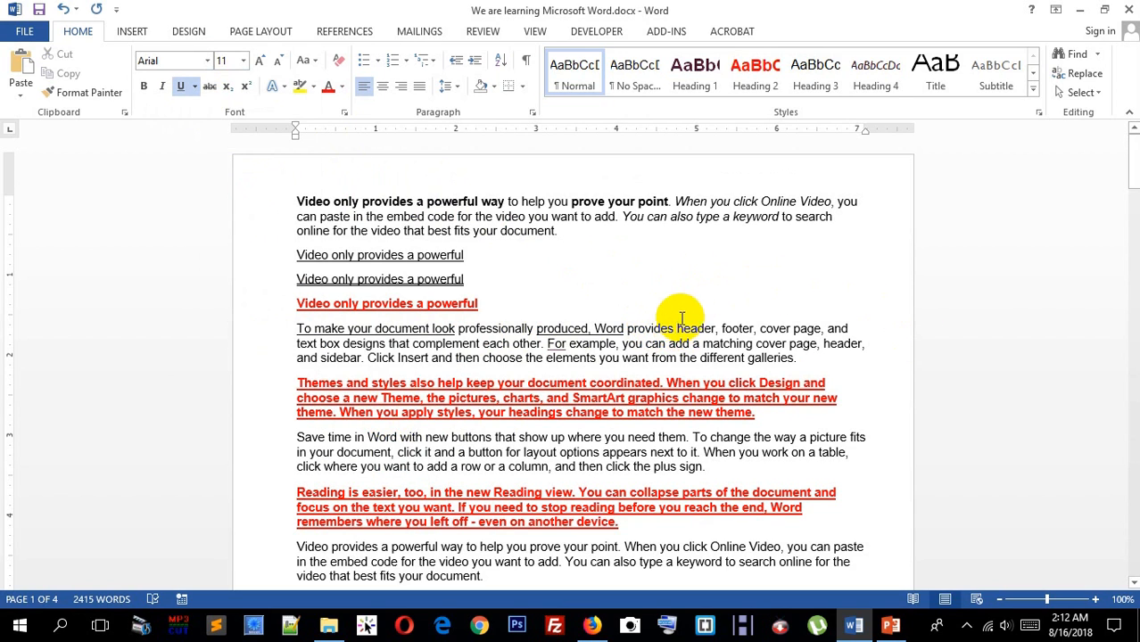
drag(297, 216, 426, 214)
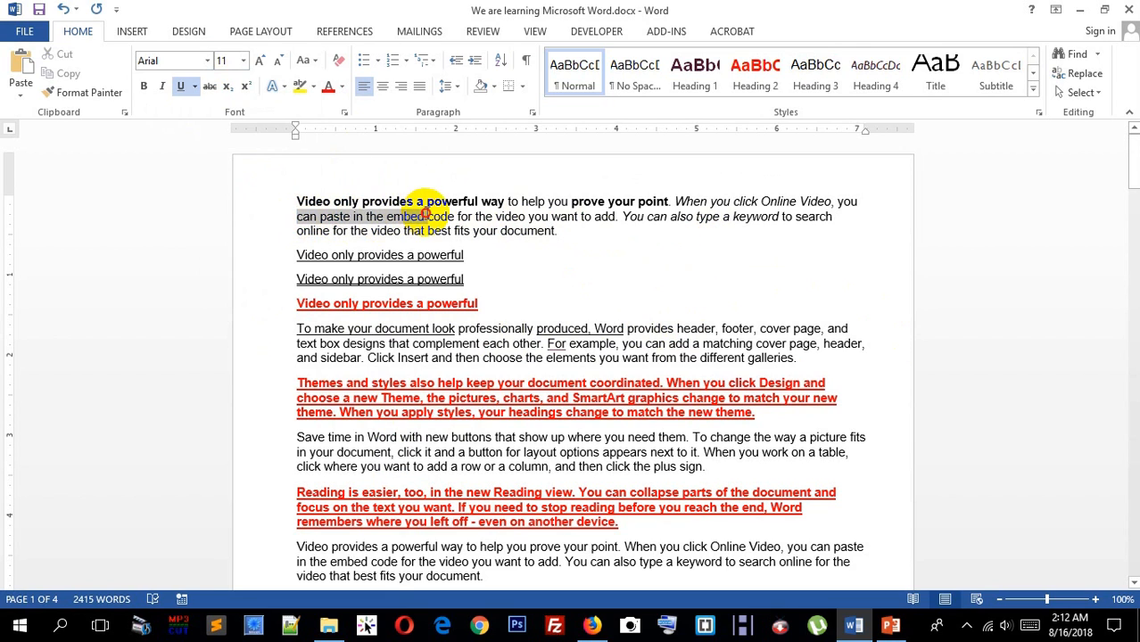
click(183, 88)
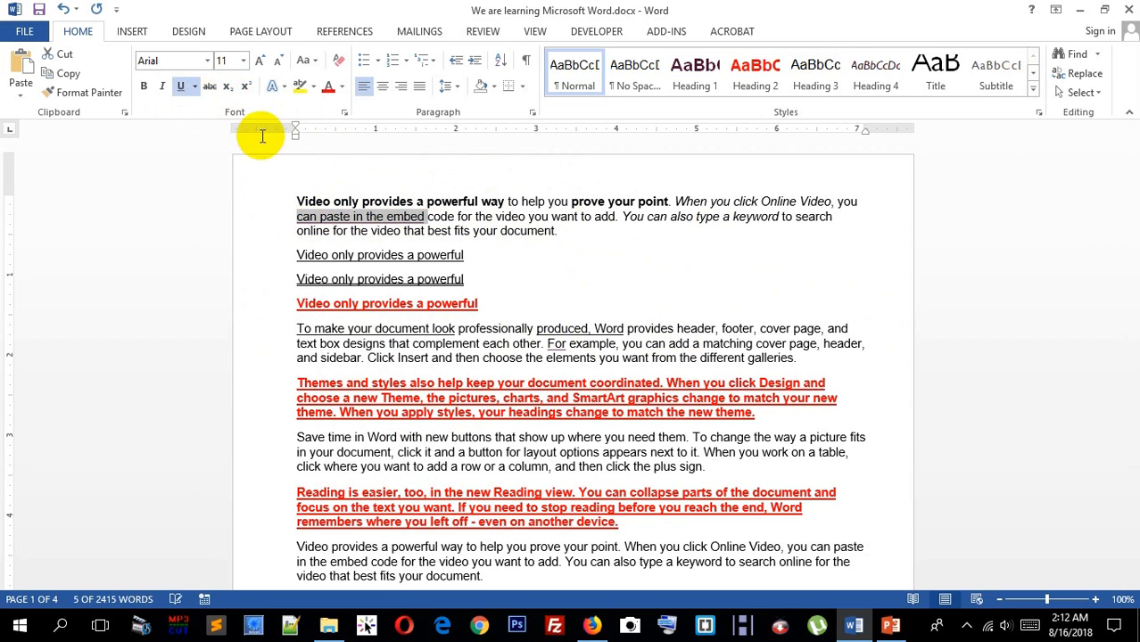
click(375, 221)
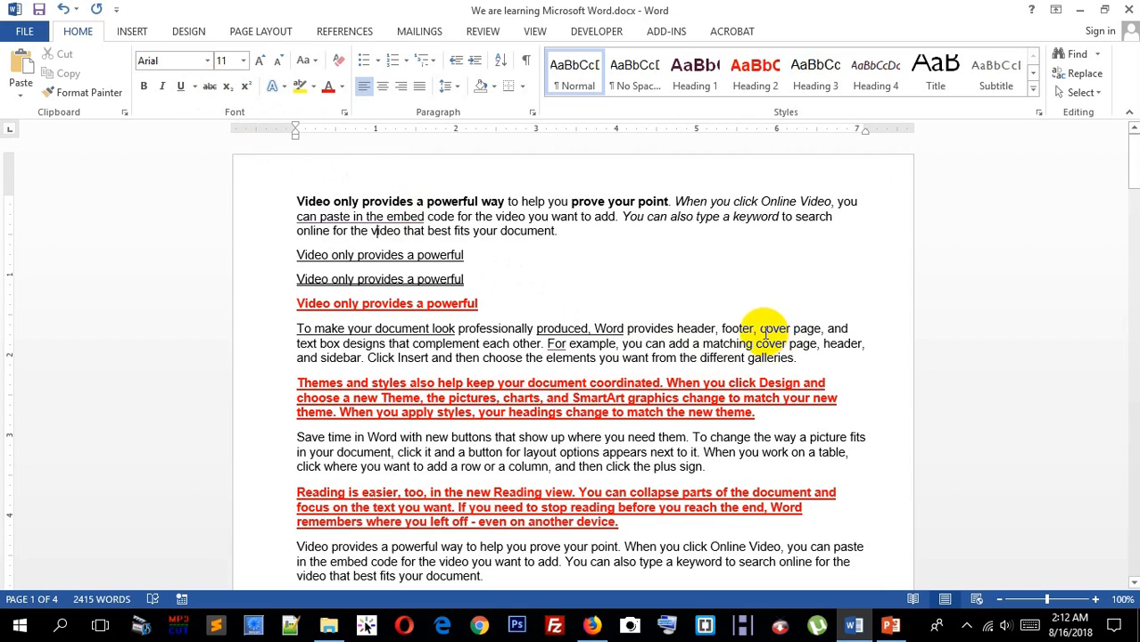
Apply strikethrough to "cover page" in the paragraph starting with "To make your document look".
drag(760, 328, 820, 328)
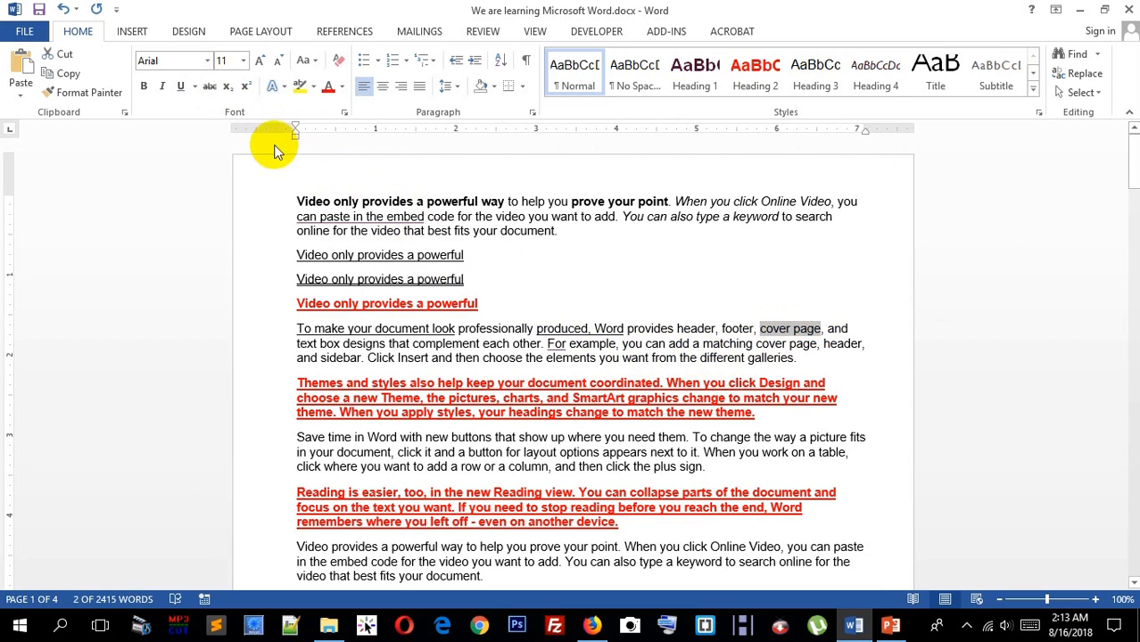
click(209, 90)
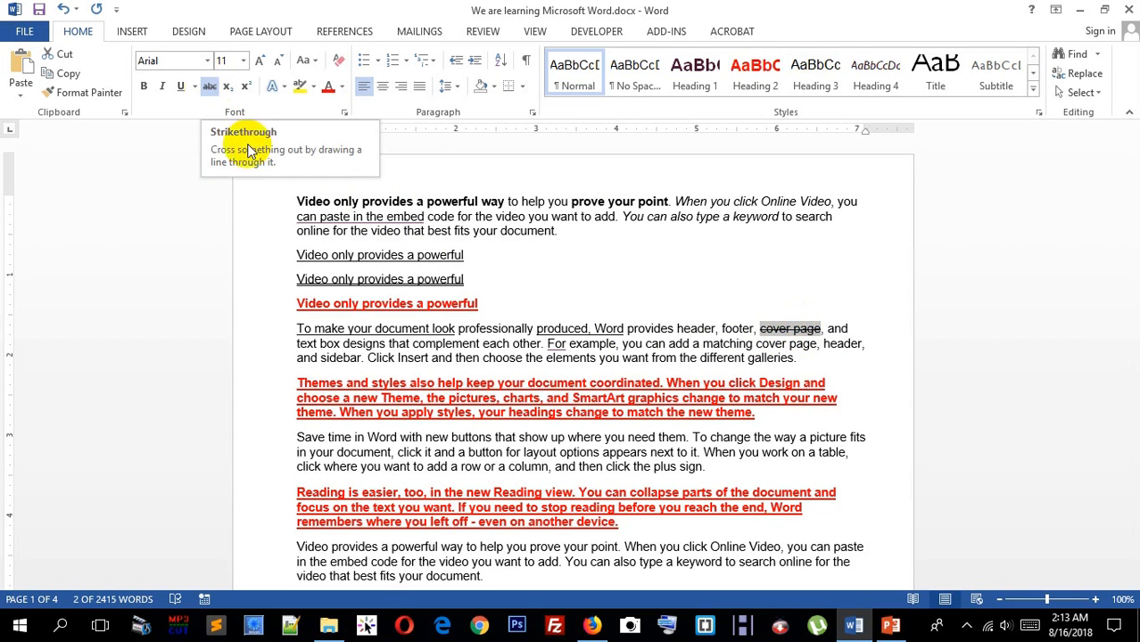
click(697, 330)
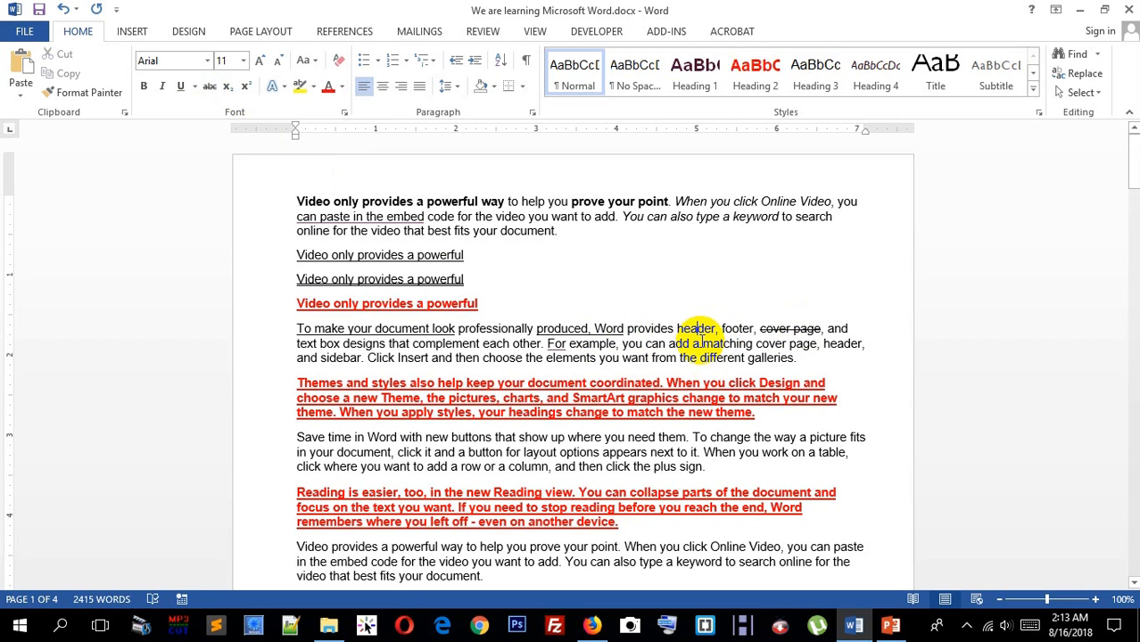
Add a new line reading "H2O" below the red "Video only provides a powerful" line.
scroll(503, 260, down, 1)
click(507, 266)
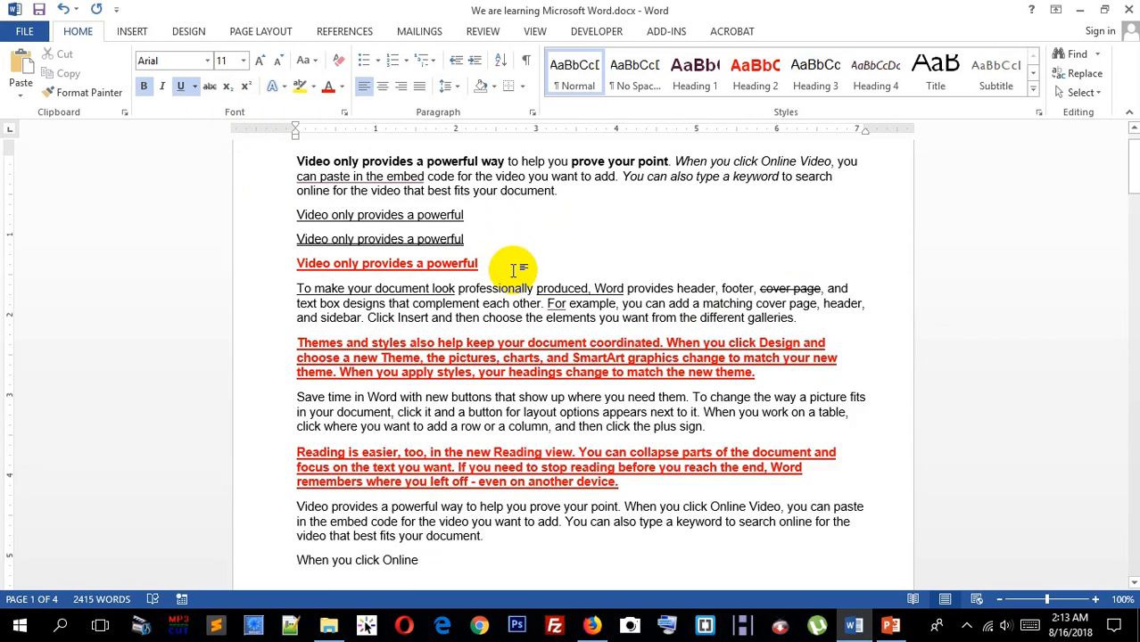
key(Return)
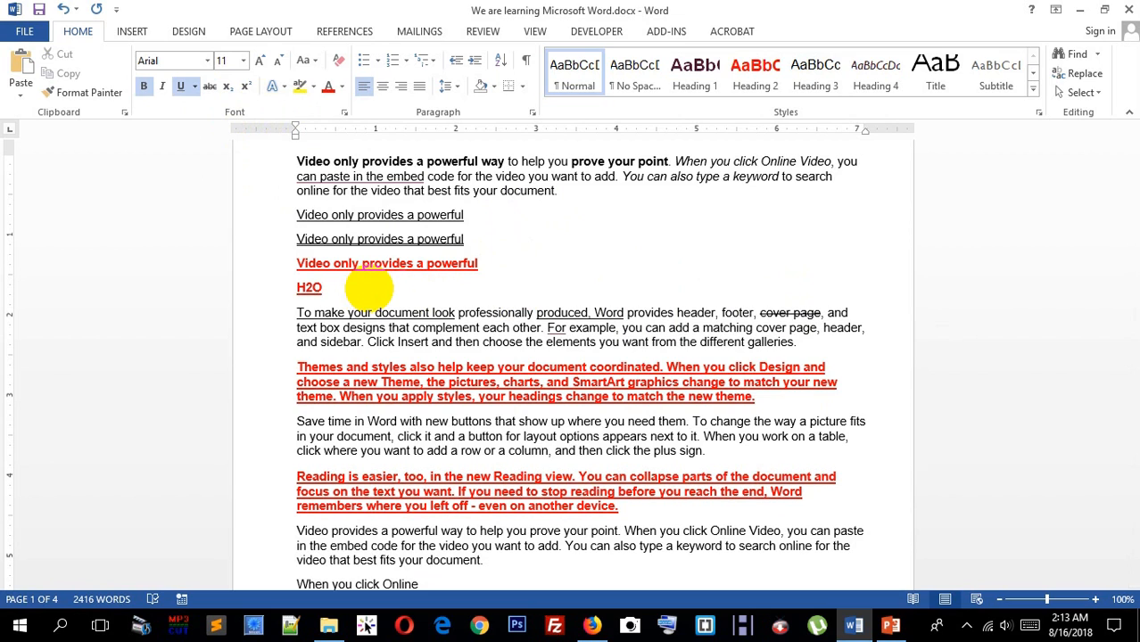
Remove the underline from the "H2O" line.
drag(325, 287, 296, 287)
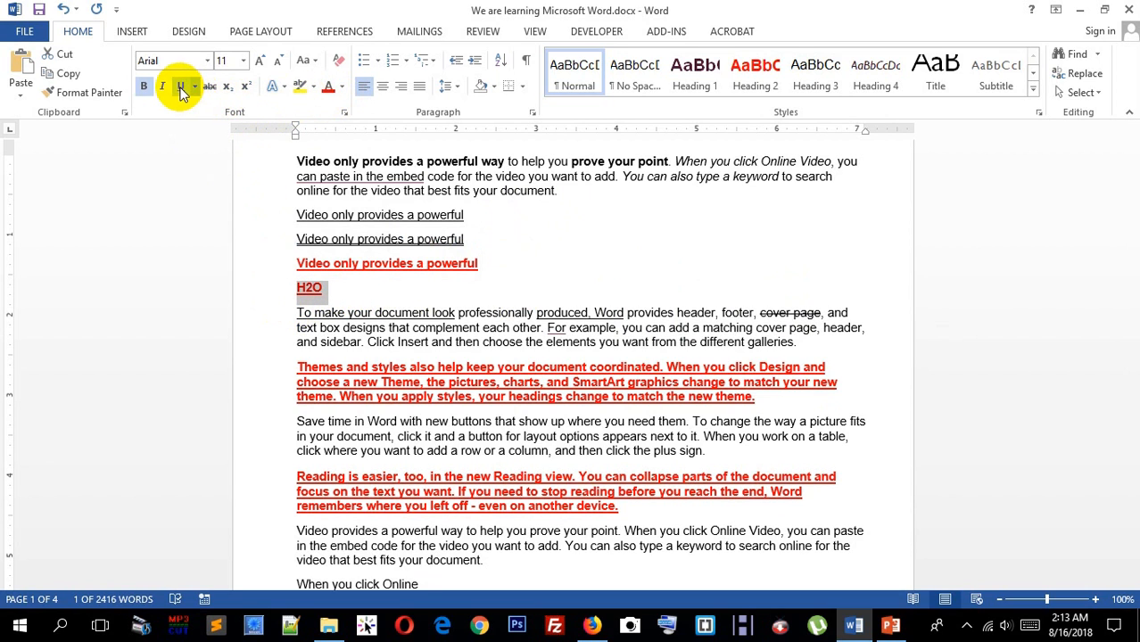
click(325, 289)
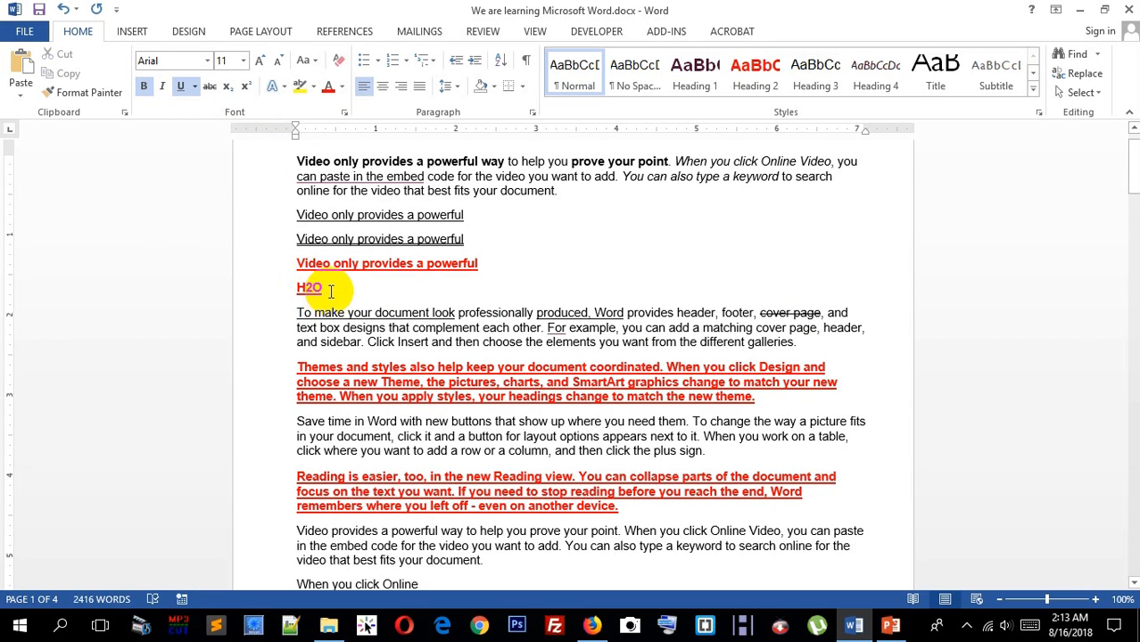
drag(328, 289, 254, 293)
click(314, 291)
drag(328, 293, 280, 290)
click(315, 291)
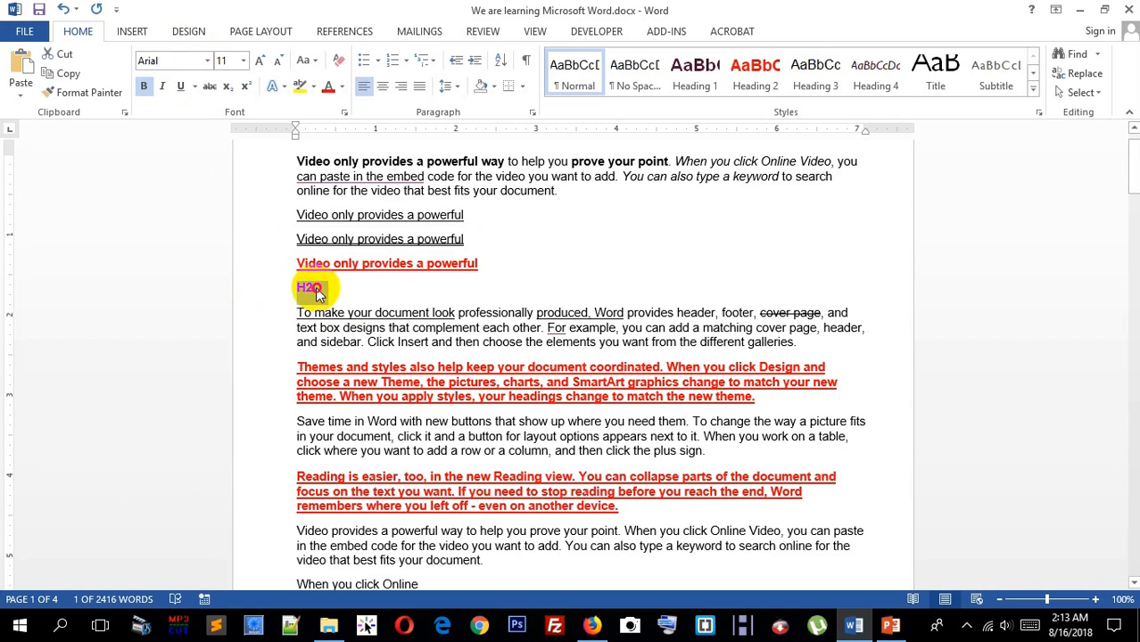
Format the 2 in "H2O" as subscript.
double_click(308, 288)
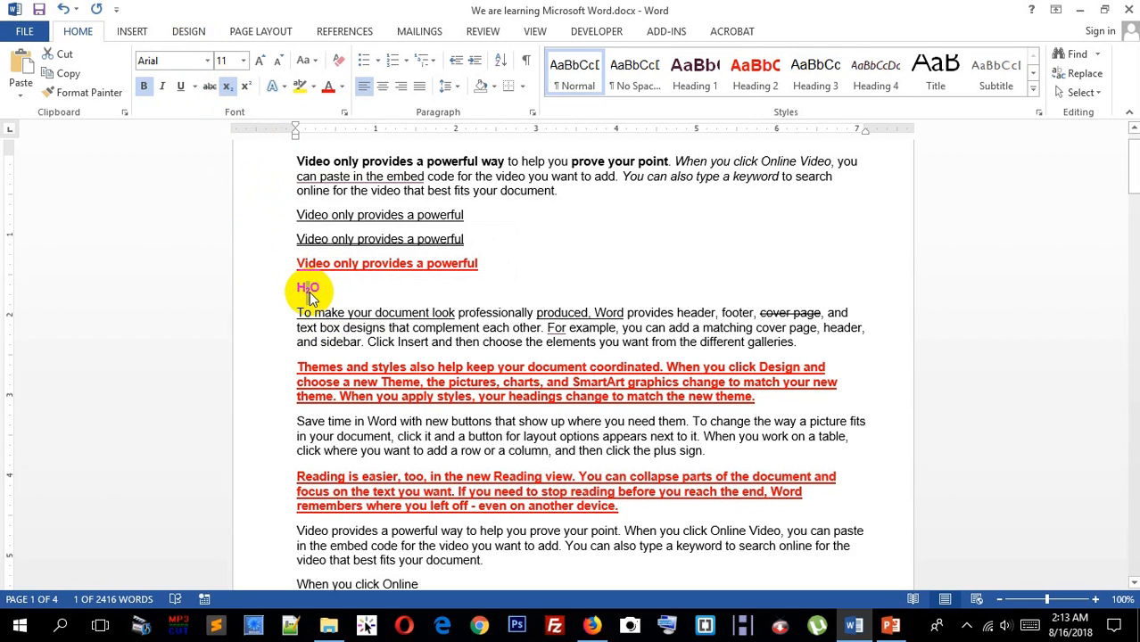
click(335, 293)
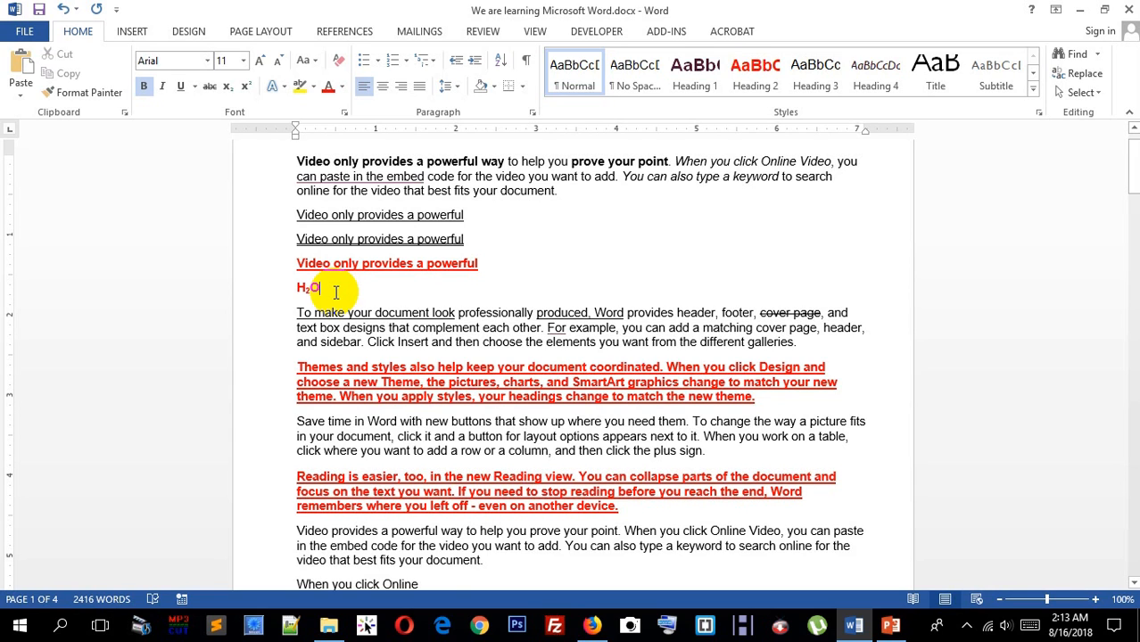
Add a new line reading "A2" below the H2O line and format its 2 as superscript.
key(Return)
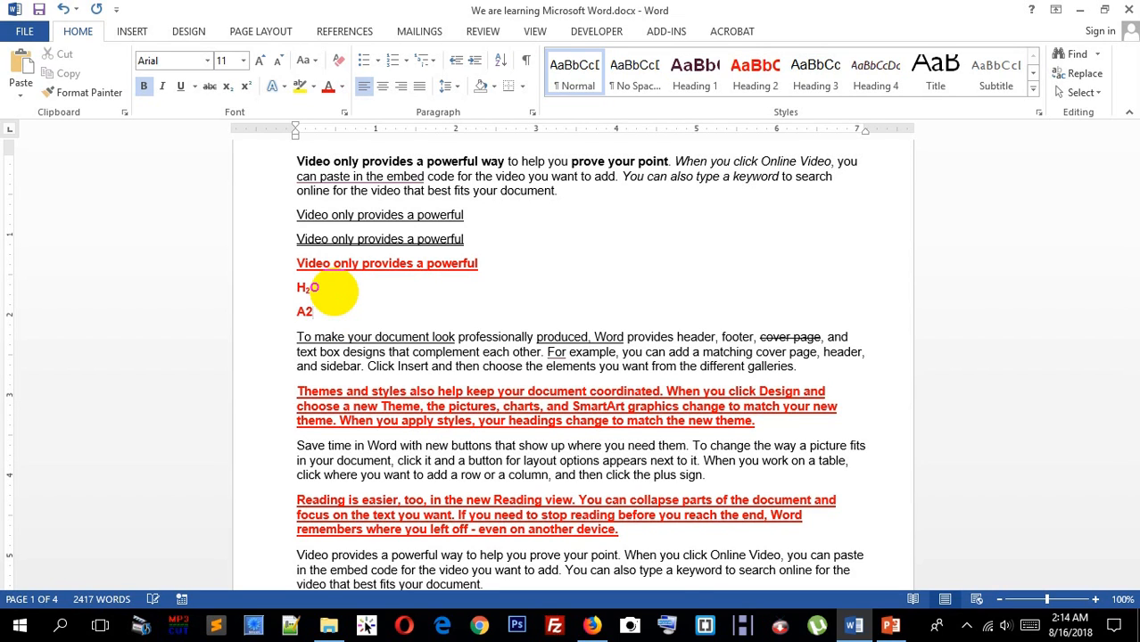
drag(307, 313, 315, 312)
click(309, 312)
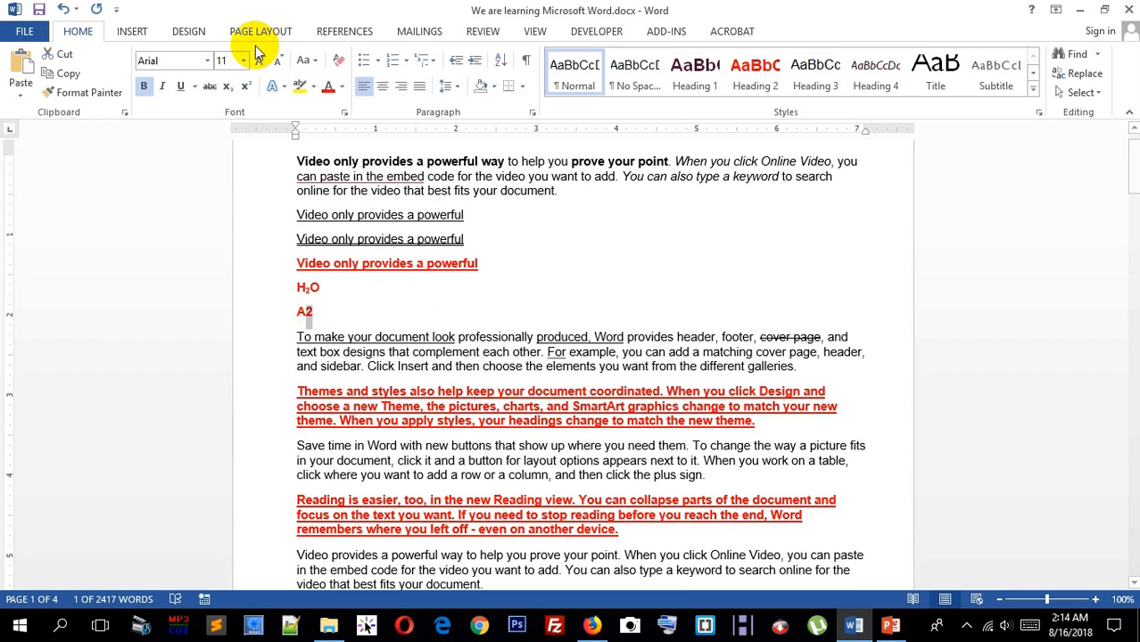
click(248, 92)
click(310, 316)
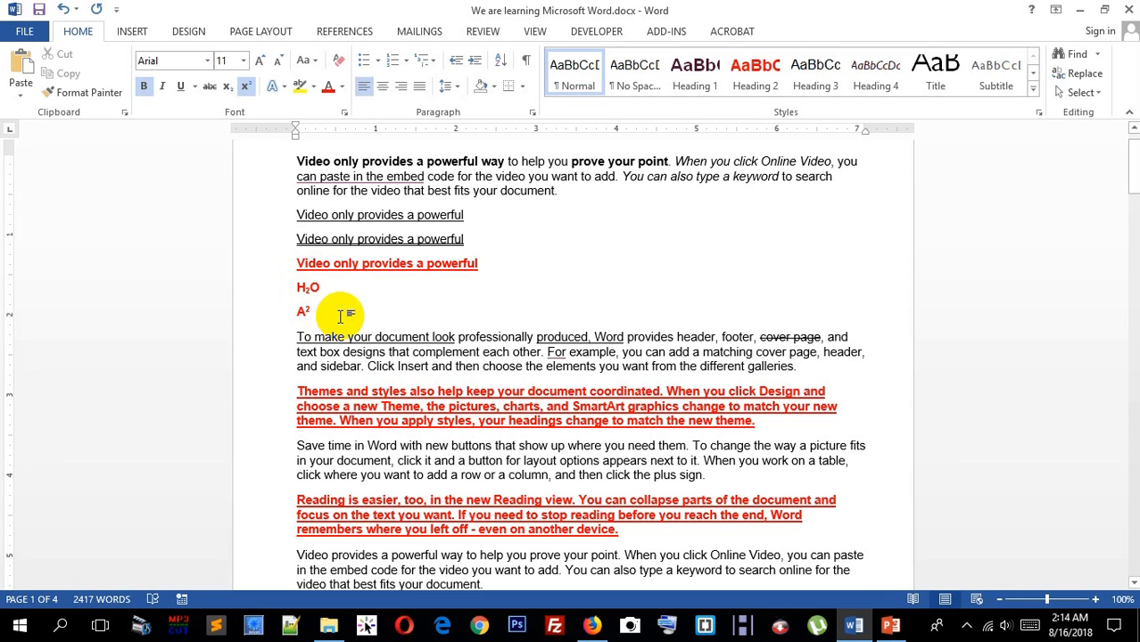
Insert a line reading "O2" above the paragraph starting "To make your document look" and remove its underline.
click(300, 336)
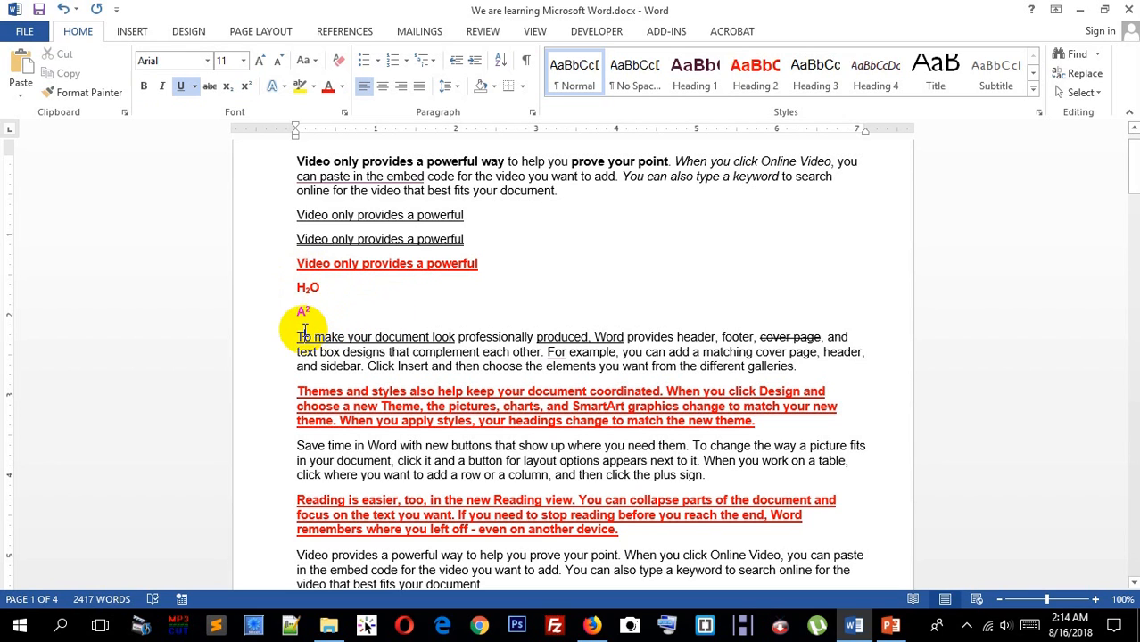
key(Return)
click(307, 336)
click(181, 87)
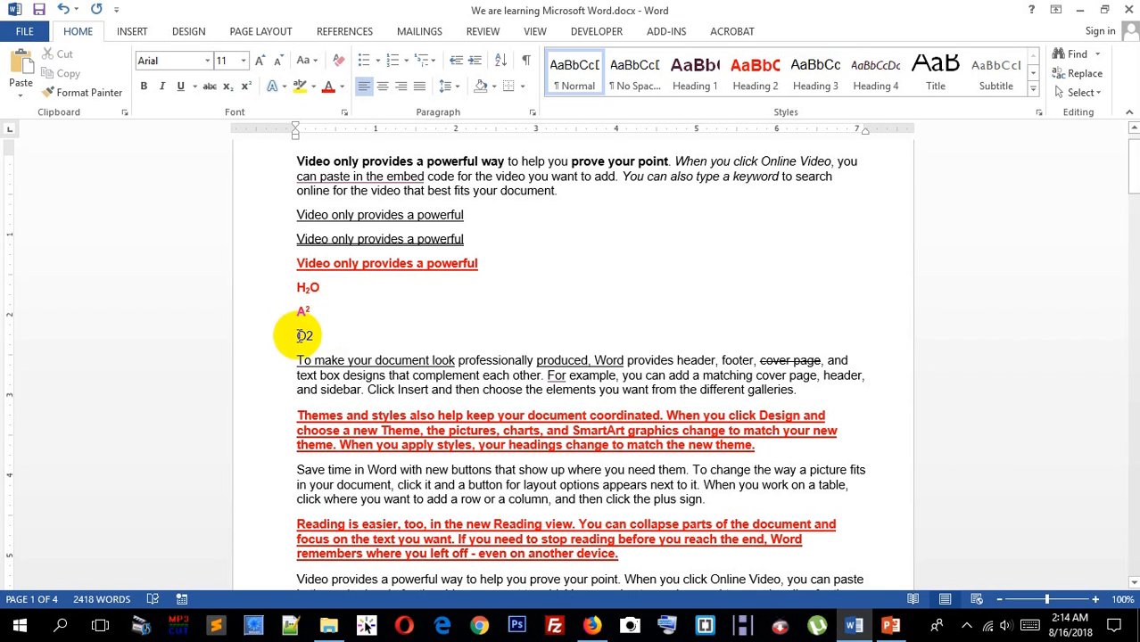
Format the 2 in the "O2" line as subscript.
drag(319, 338, 306, 336)
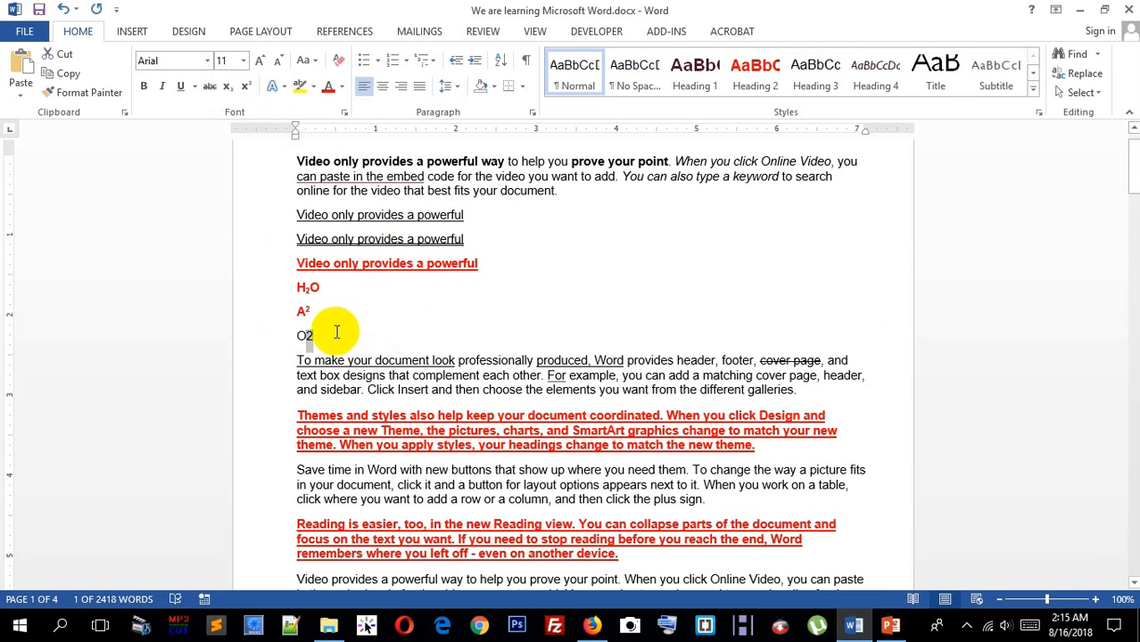
key(ctrl+equal)
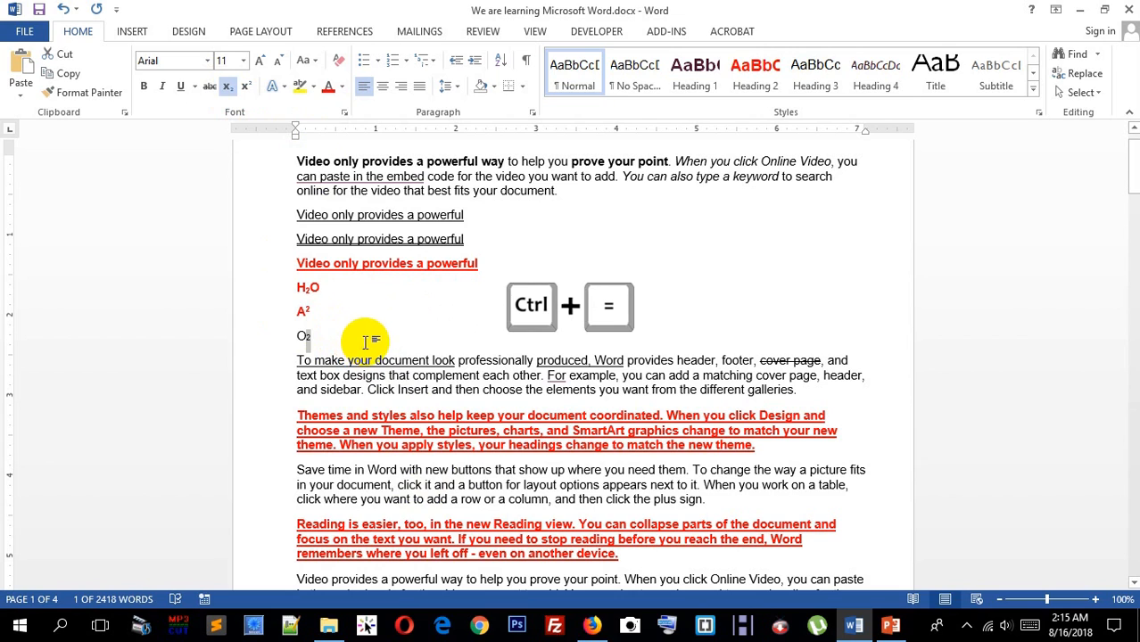
click(303, 337)
double_click(303, 337)
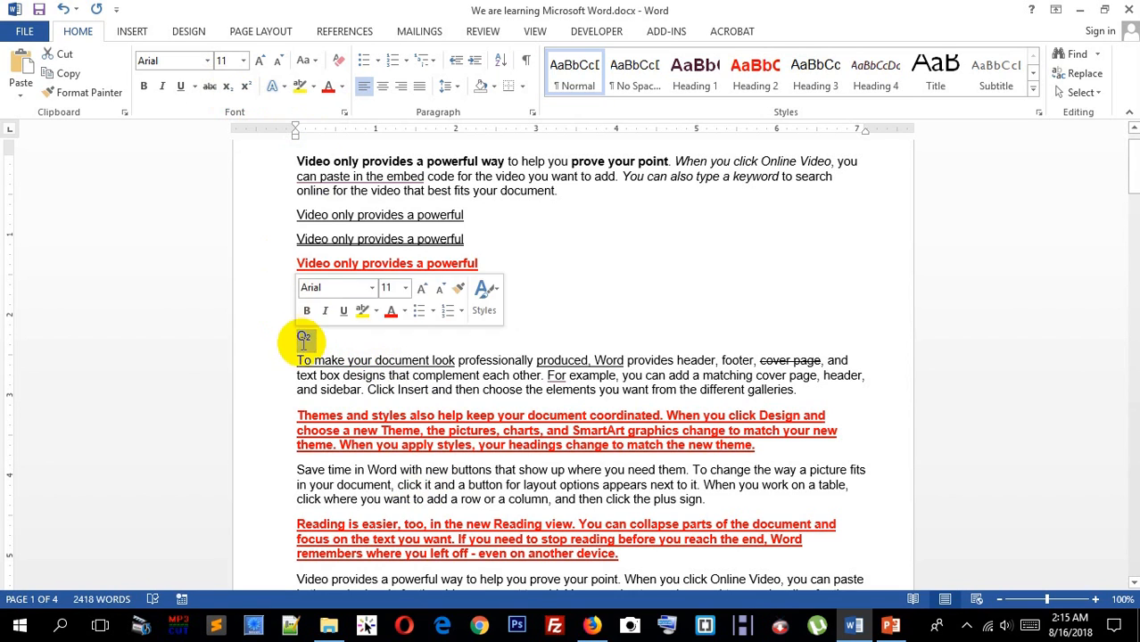
click(330, 337)
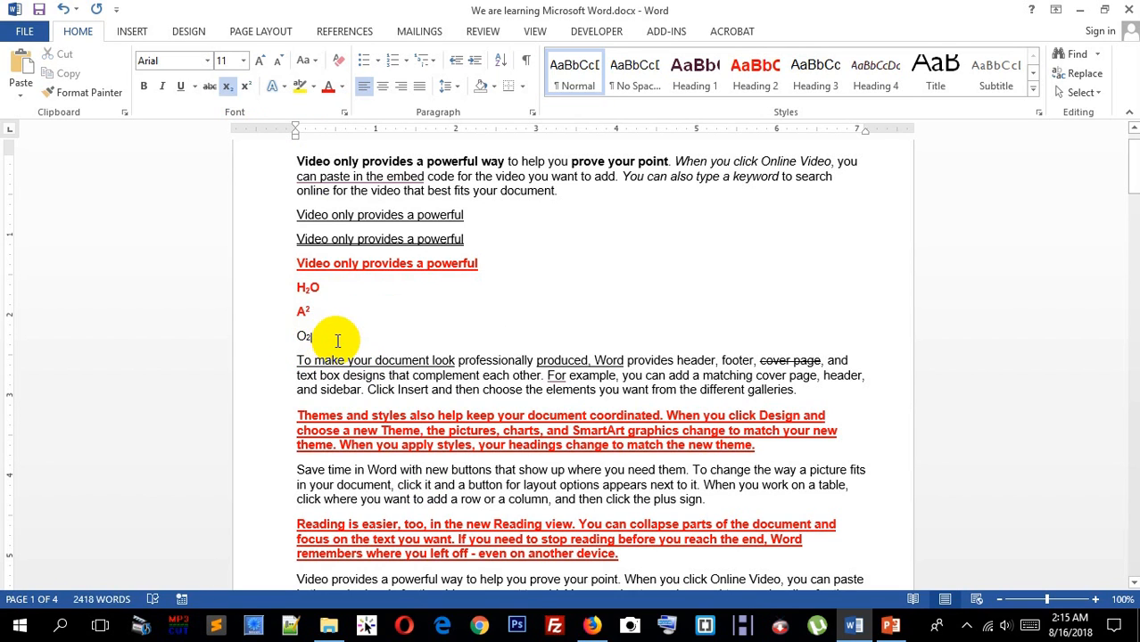
Add a new line reading "B2" below the O2 line and remove its subscript formatting.
key(Return)
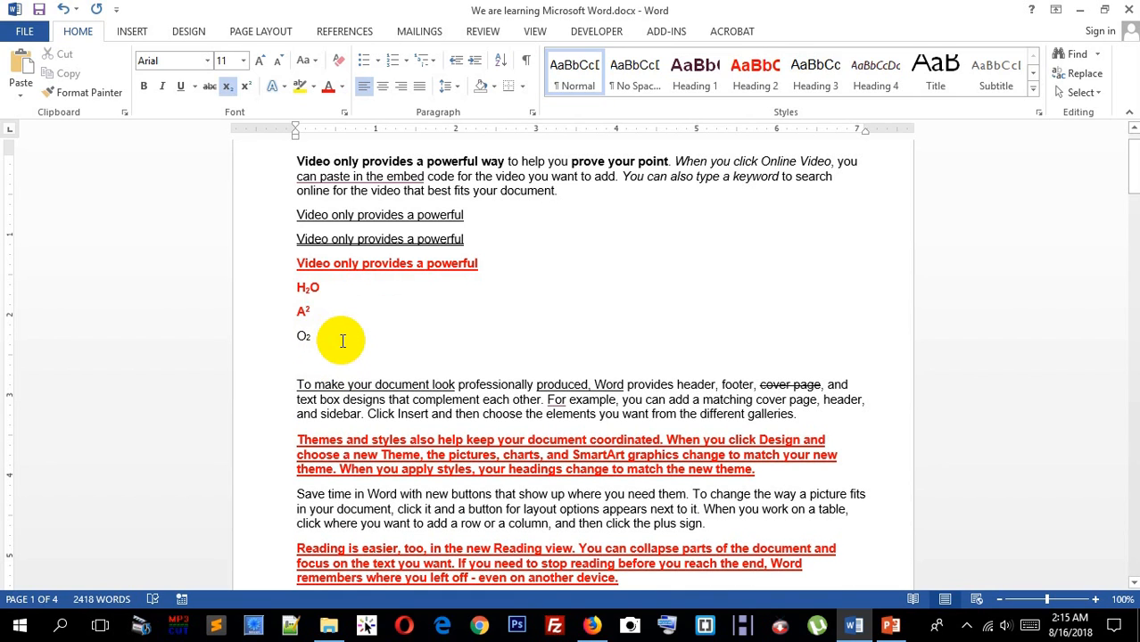
text(B2)
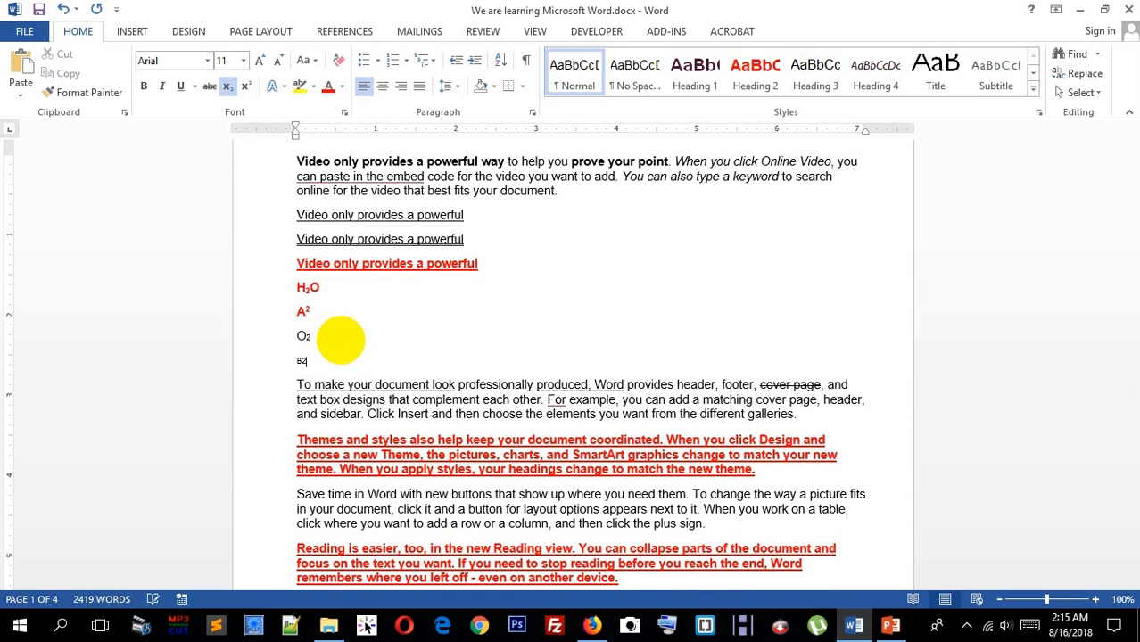
click(274, 368)
click(227, 85)
click(329, 357)
Format the 2 in the "B2" line as superscript.
click(269, 362)
drag(319, 359, 305, 361)
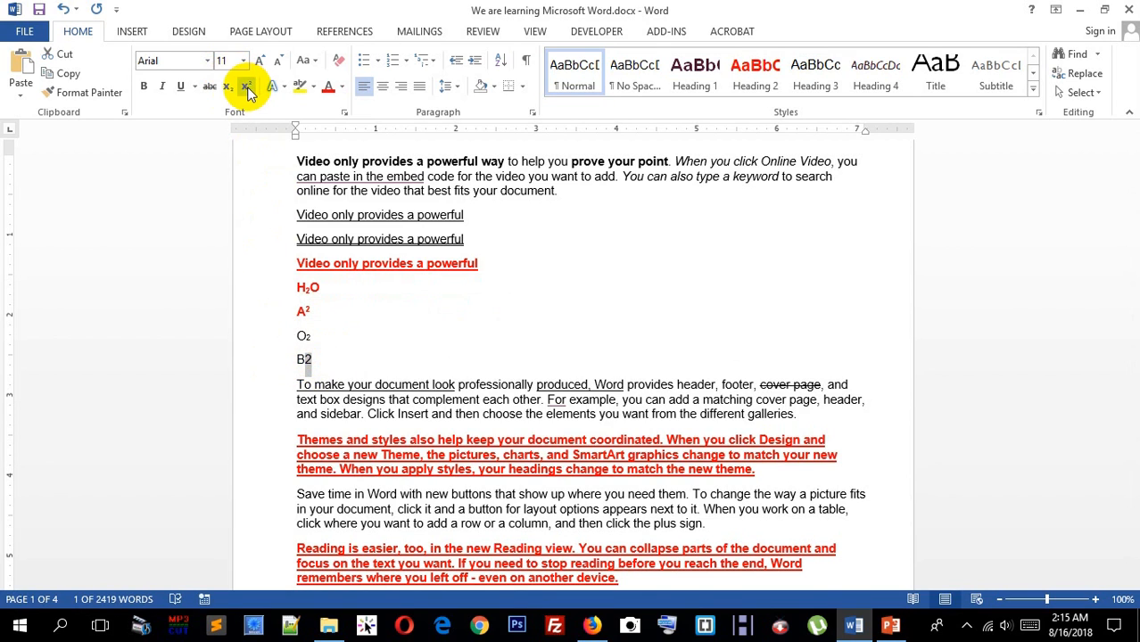
key(ctrl+shift+equal)
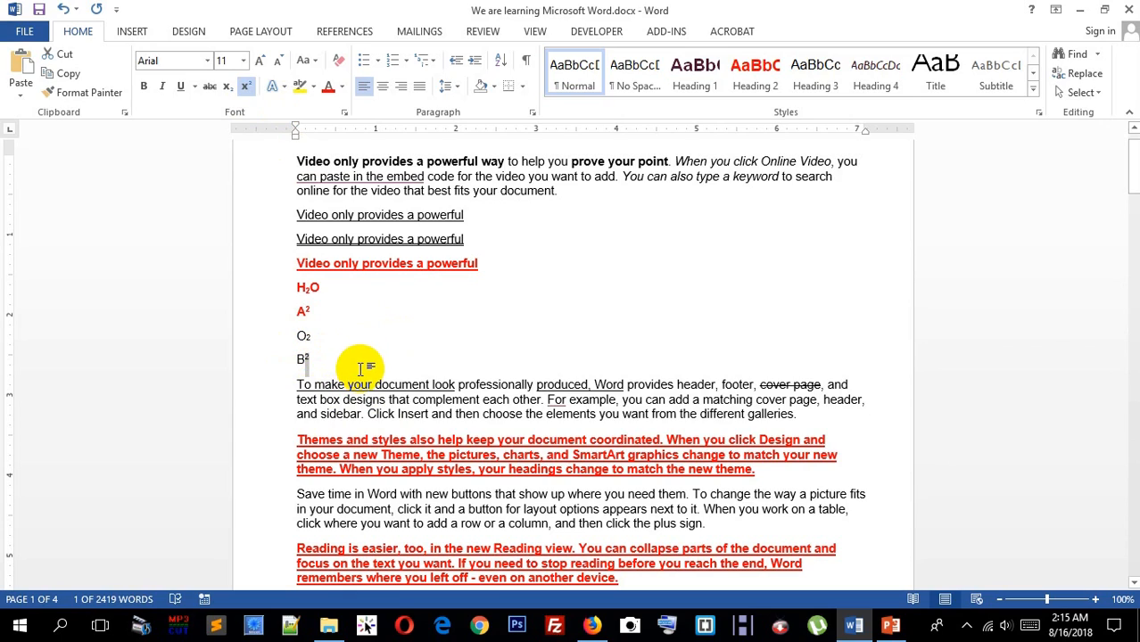
Select the short line "Save time in Word with" near the end of the first page.
scroll(529, 352, up, 1)
scroll(500, 361, down, 9)
scroll(478, 368, down, 2)
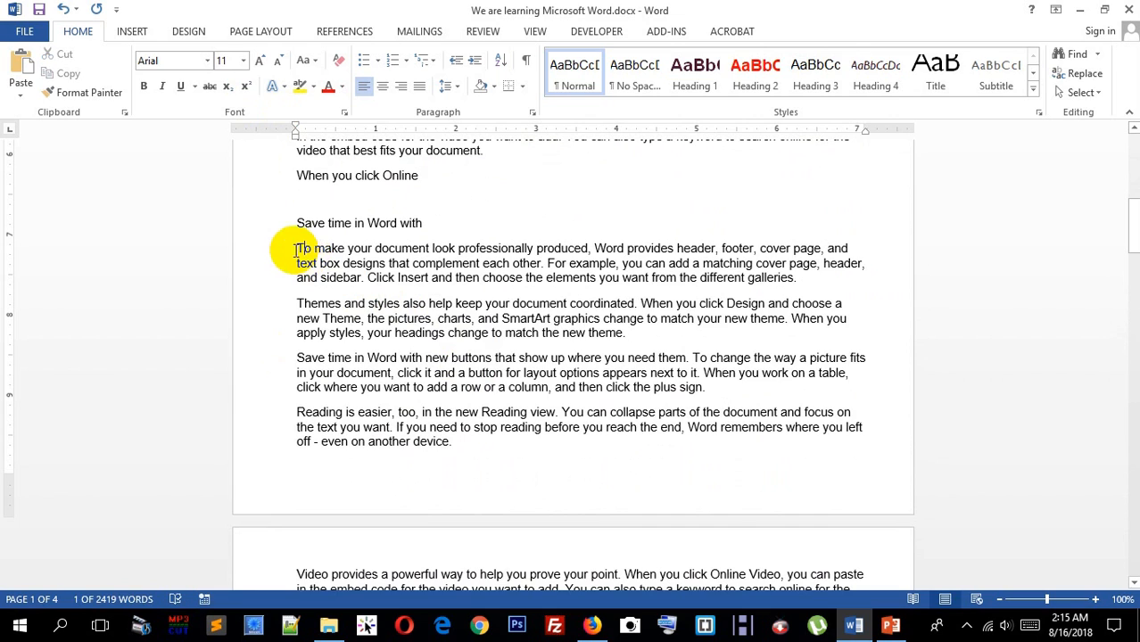
drag(295, 223, 428, 225)
click(398, 277)
click(281, 231)
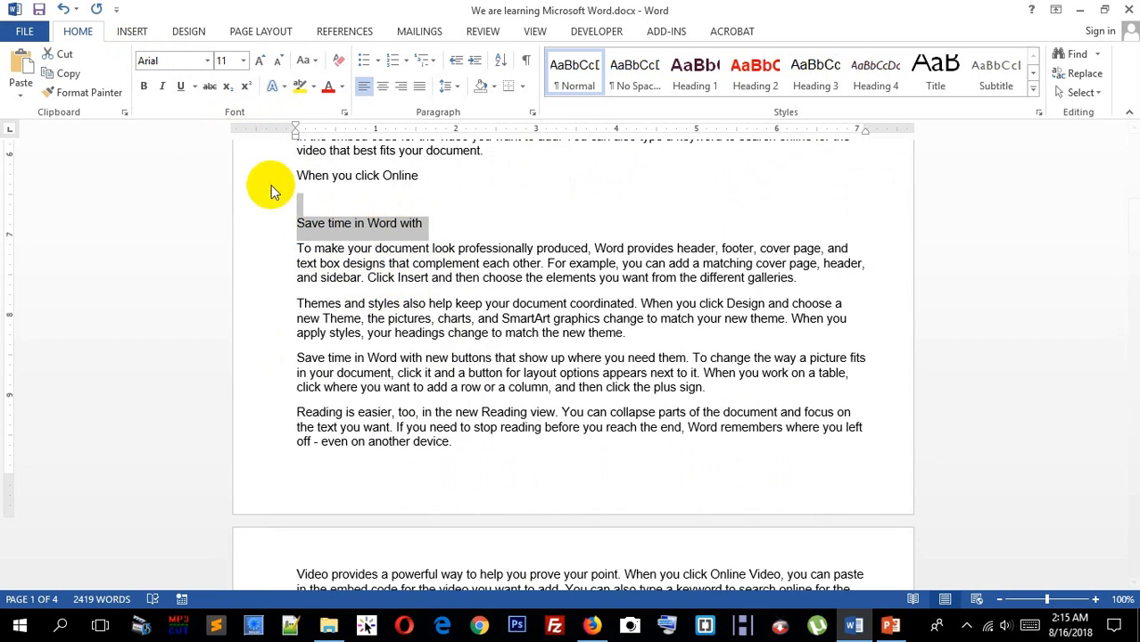
click(299, 223)
drag(349, 222, 429, 224)
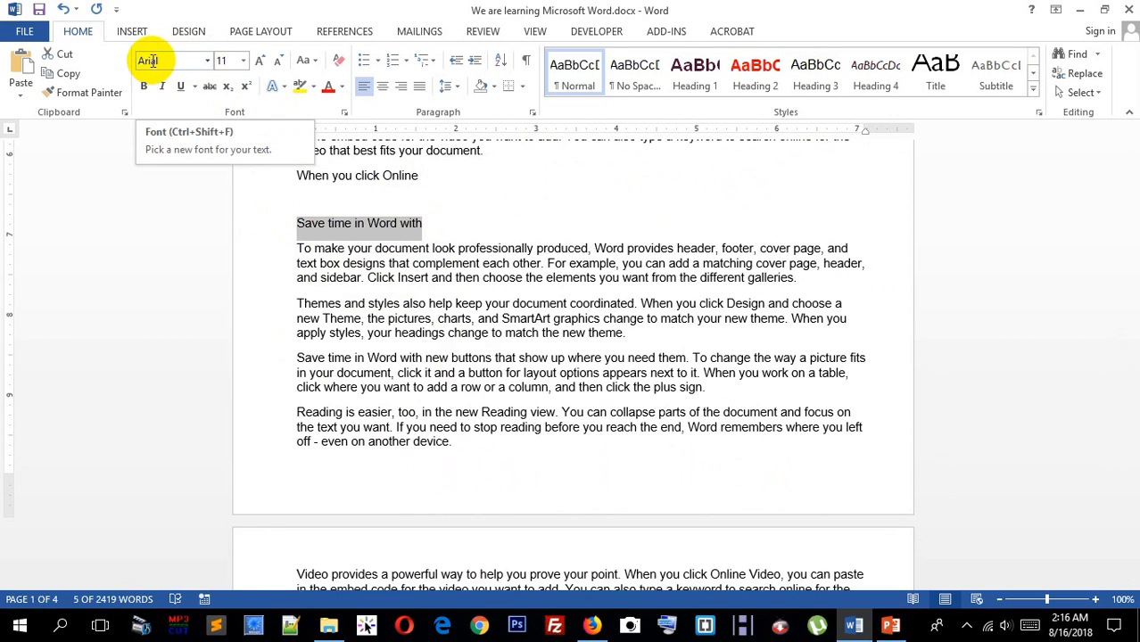
Browse the available fonts for the selected "Save time in Word with" line without applying one.
click(208, 67)
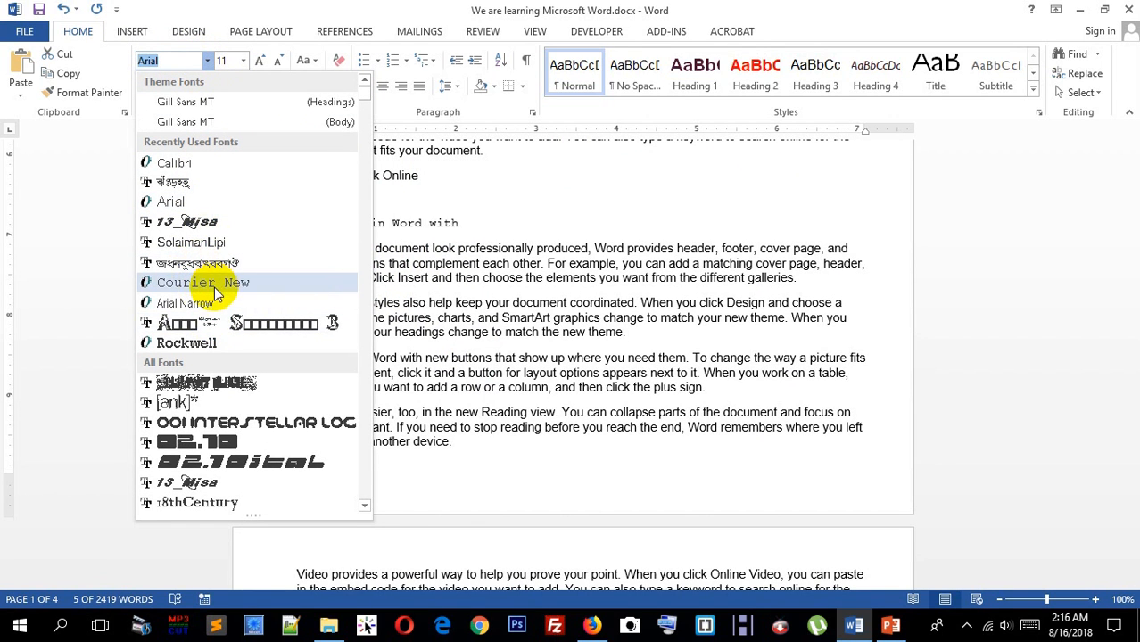
scroll(210, 259, down, 6)
scroll(210, 261, down, 9)
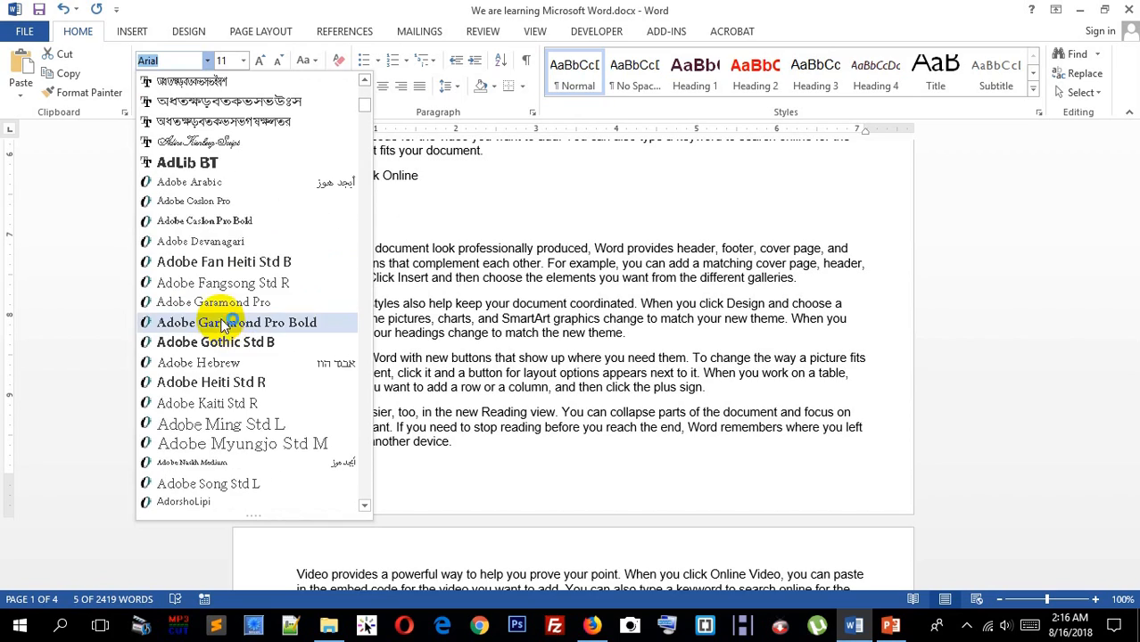
scroll(207, 286, down, 12)
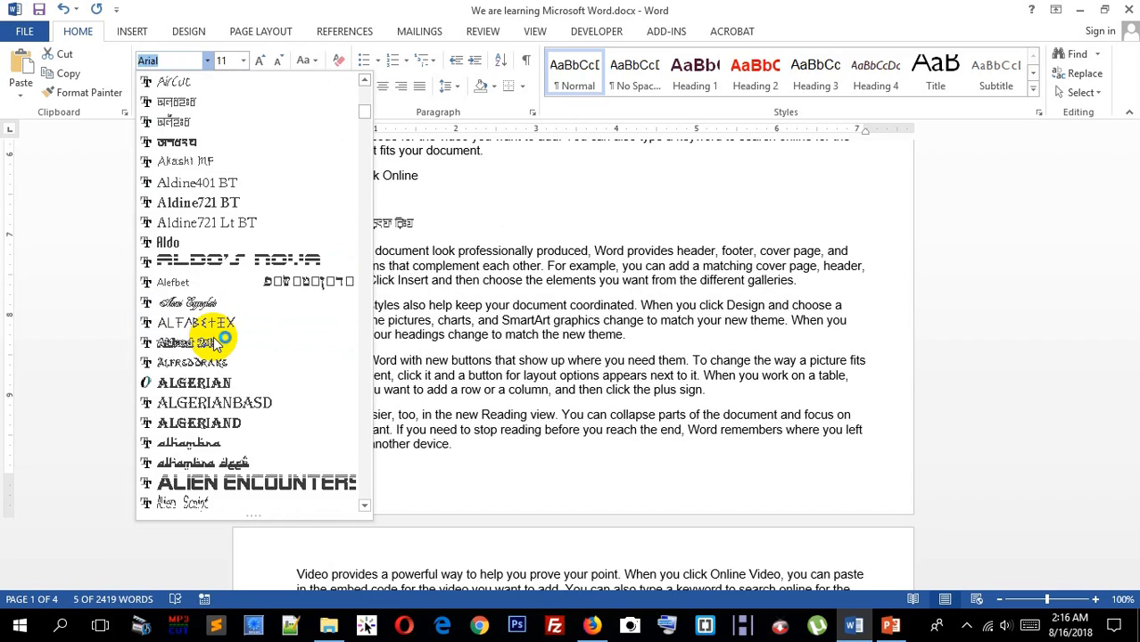
scroll(228, 268, up, 20)
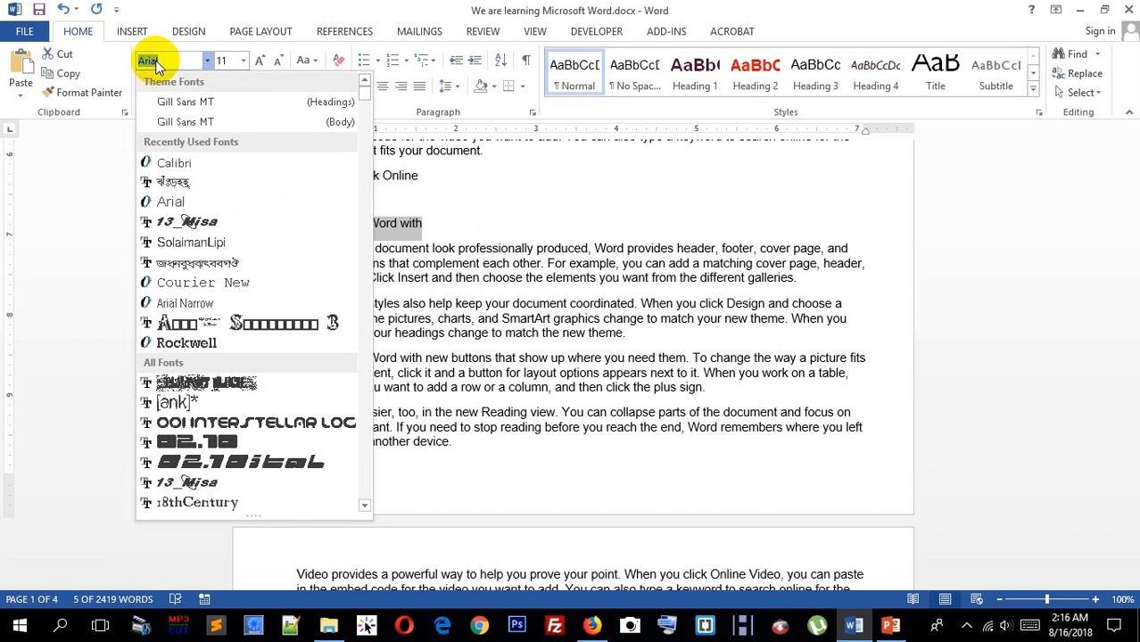
click(533, 306)
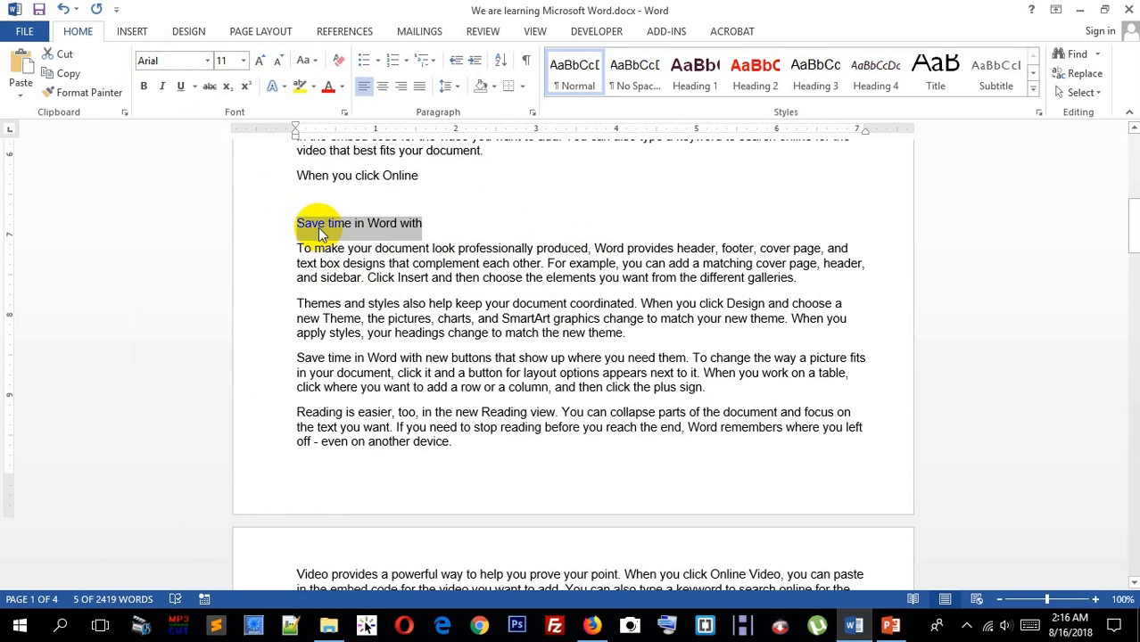
Set the font of the "Save time in Word with" line to Times New Roman.
click(177, 60)
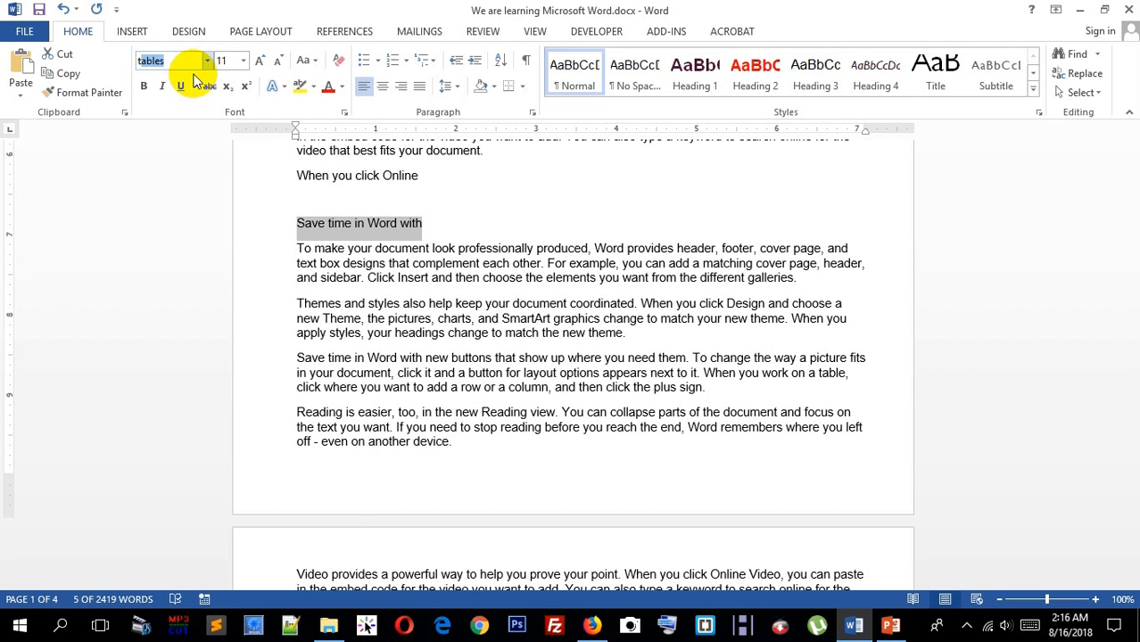
text(times New Ro)
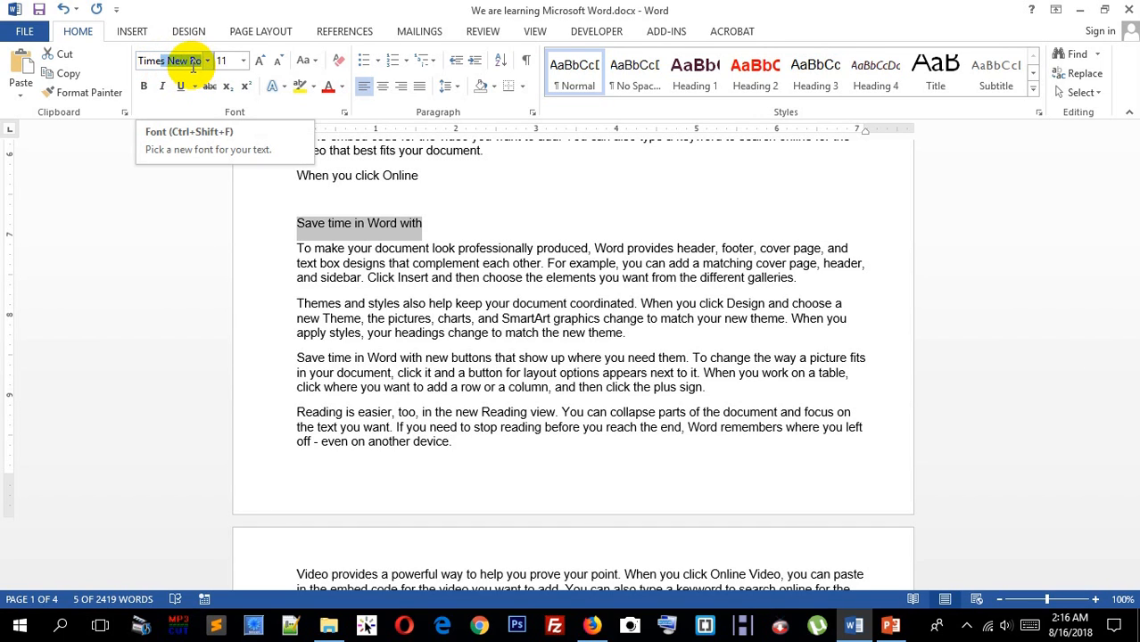
key(Return)
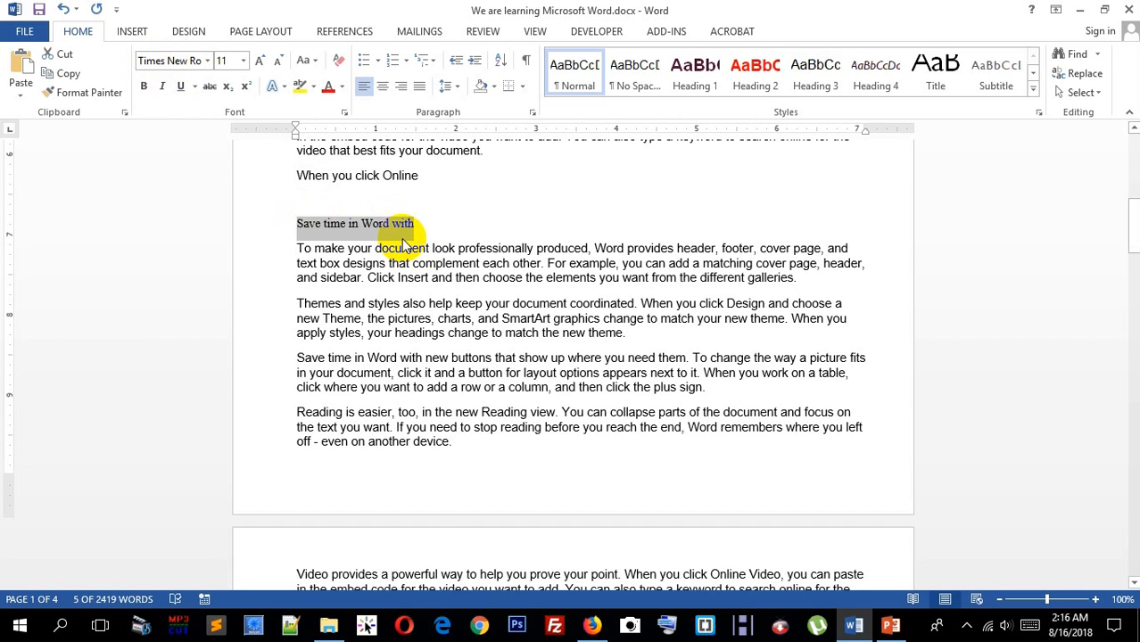
click(385, 264)
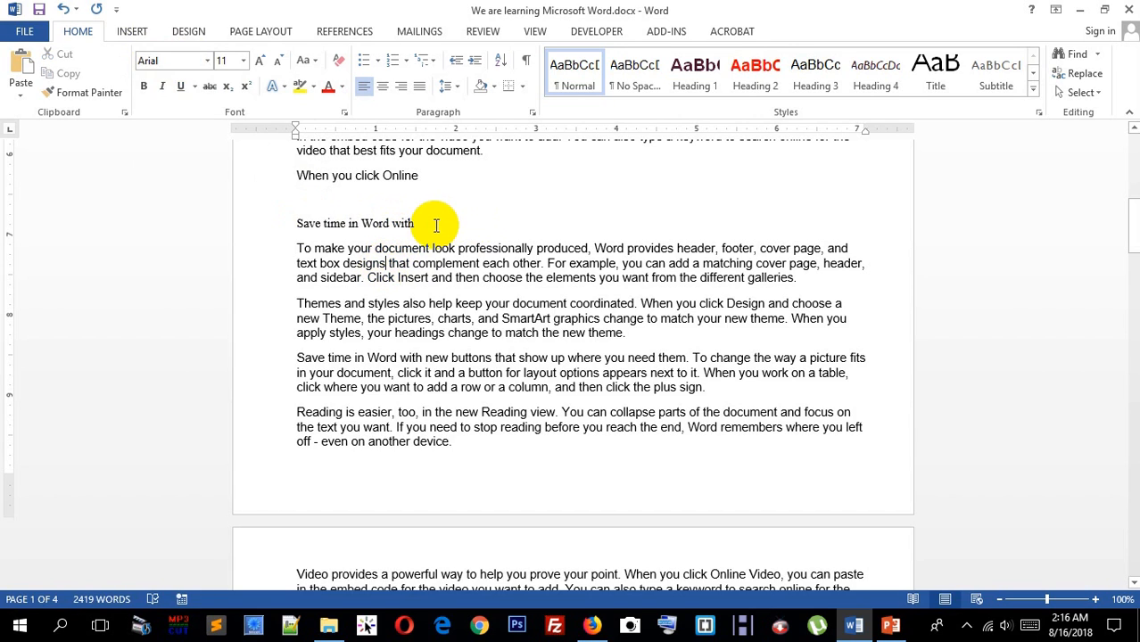
Set the font size of the "Save time in Word with" line to 18.
drag(417, 223, 230, 220)
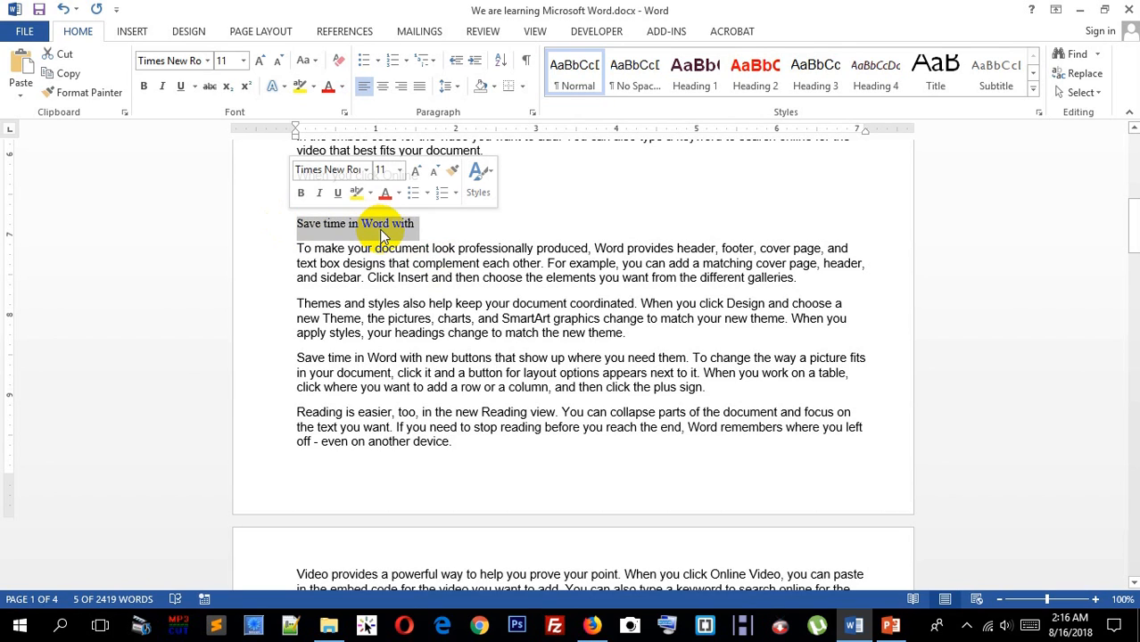
click(243, 60)
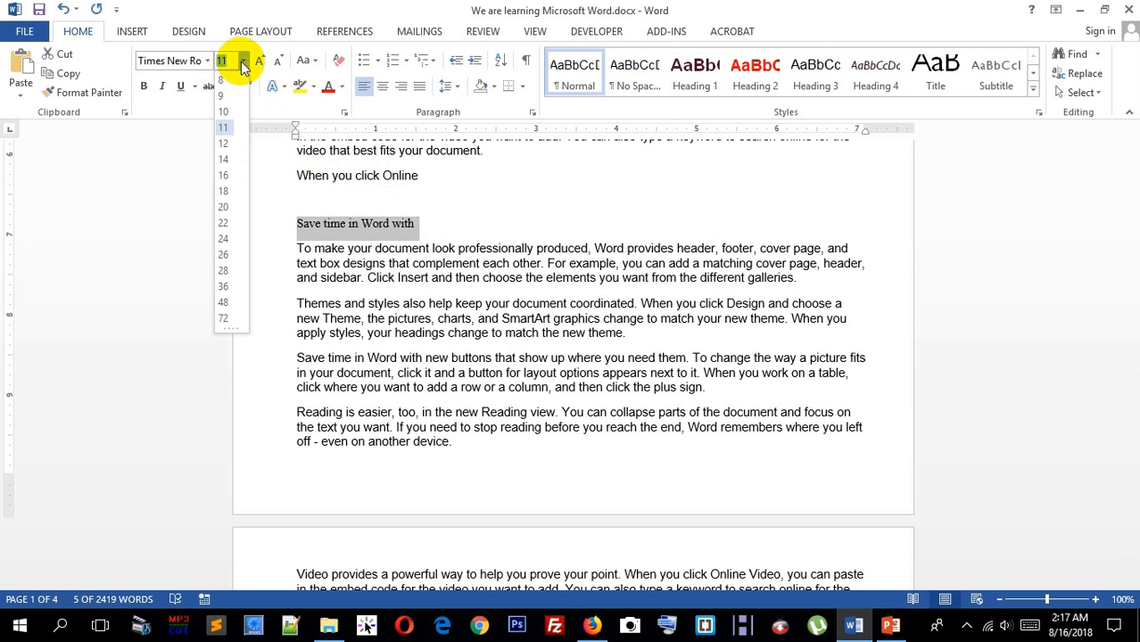
click(224, 190)
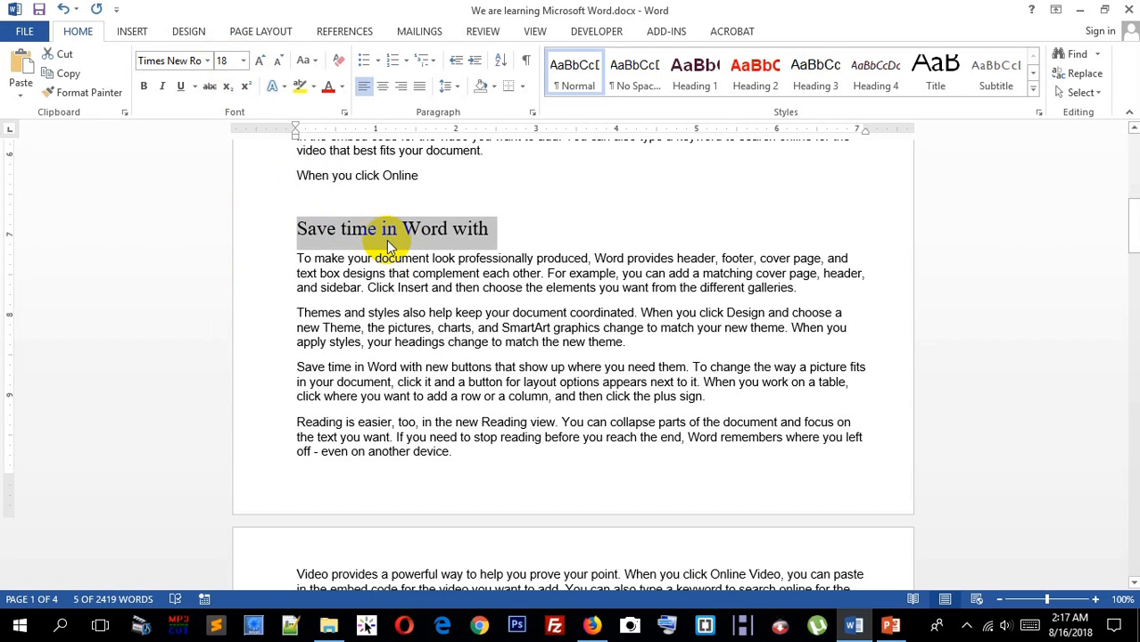
click(242, 61)
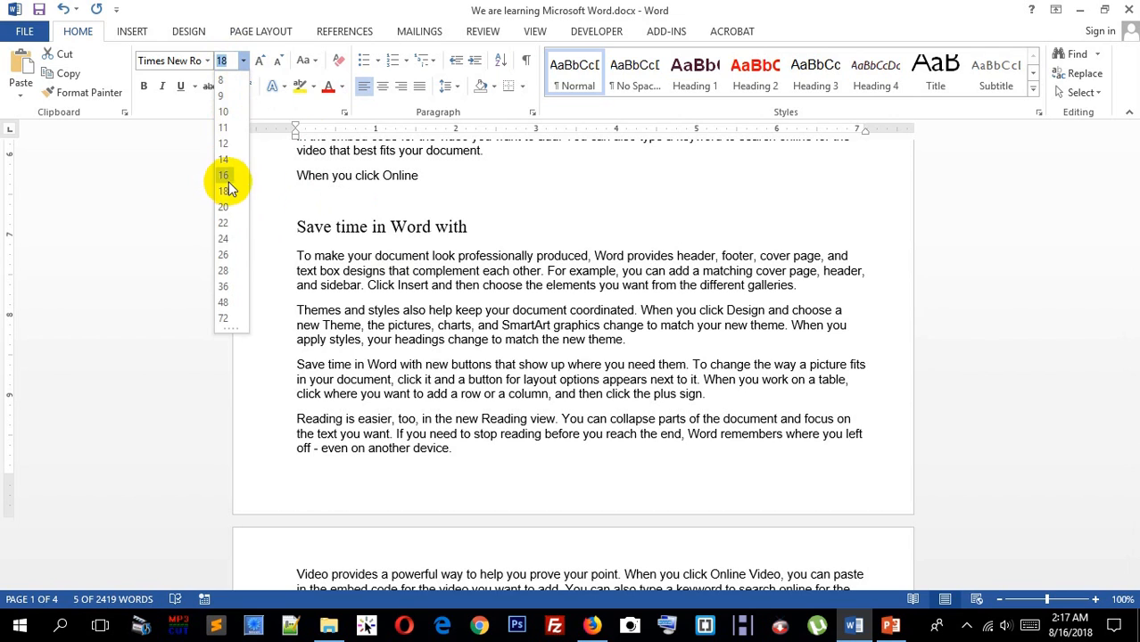
click(419, 223)
click(457, 226)
click(488, 229)
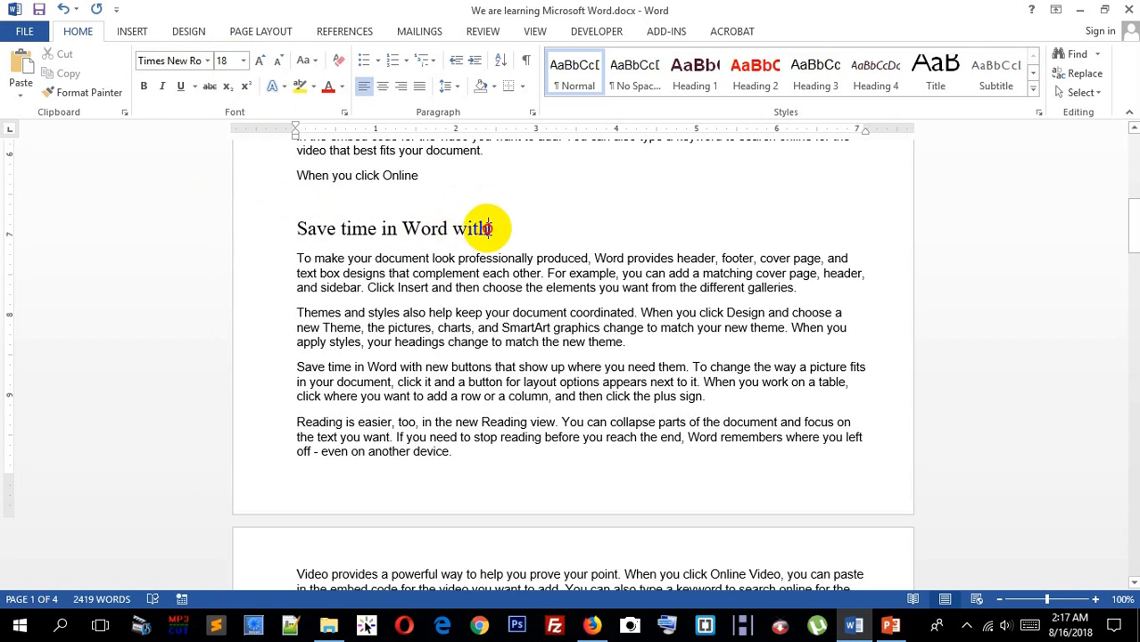
Set the font size of the "Save time in Word with" line to 17, a custom value.
drag(487, 229, 262, 229)
click(223, 59)
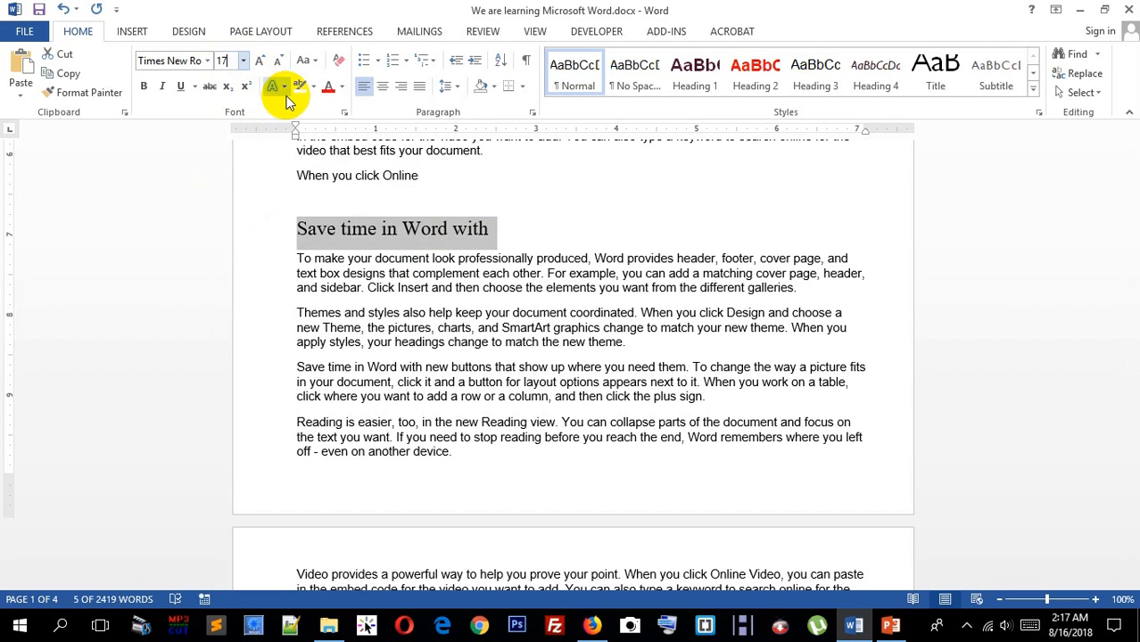
text(17)
key(Return)
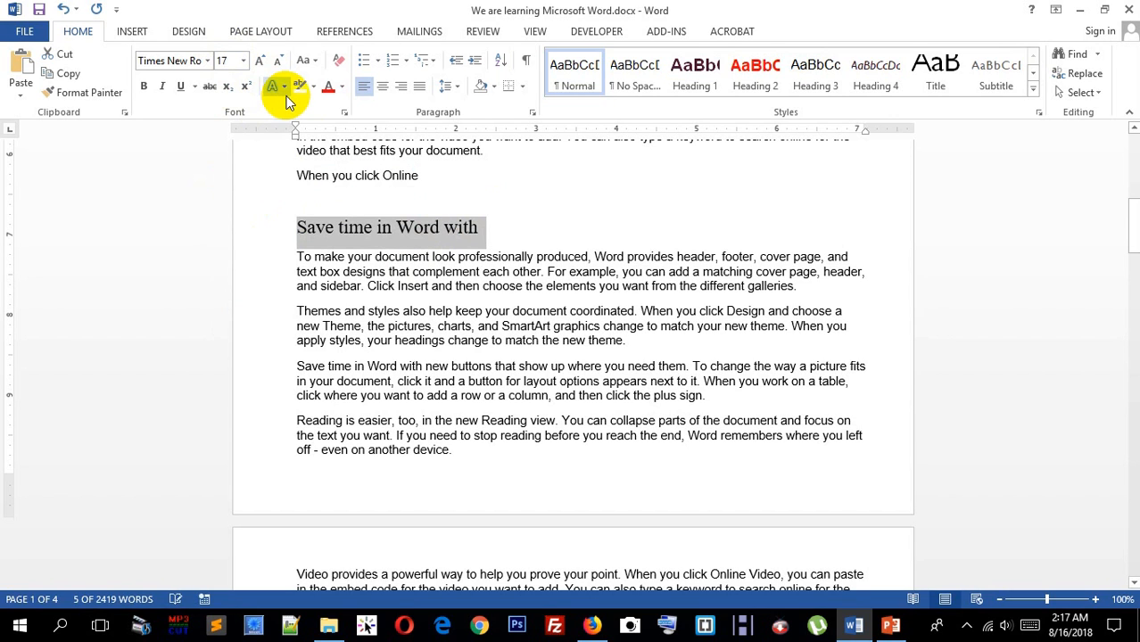
click(398, 230)
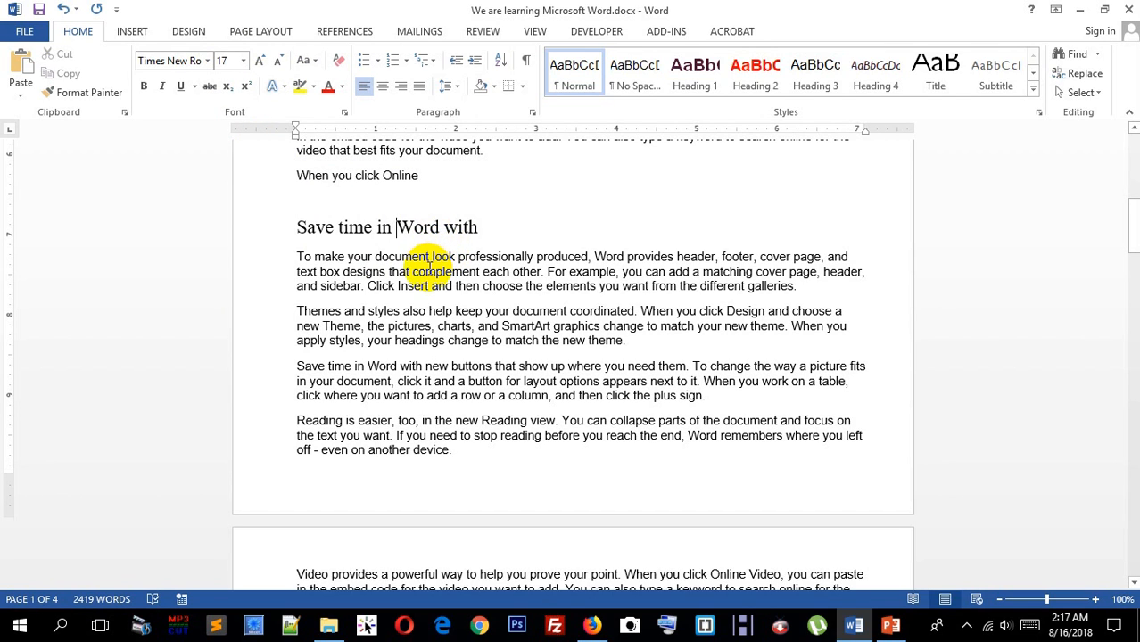
Increase the font size of the "Save time in Word with" line stepwise to 24.
drag(498, 229, 247, 229)
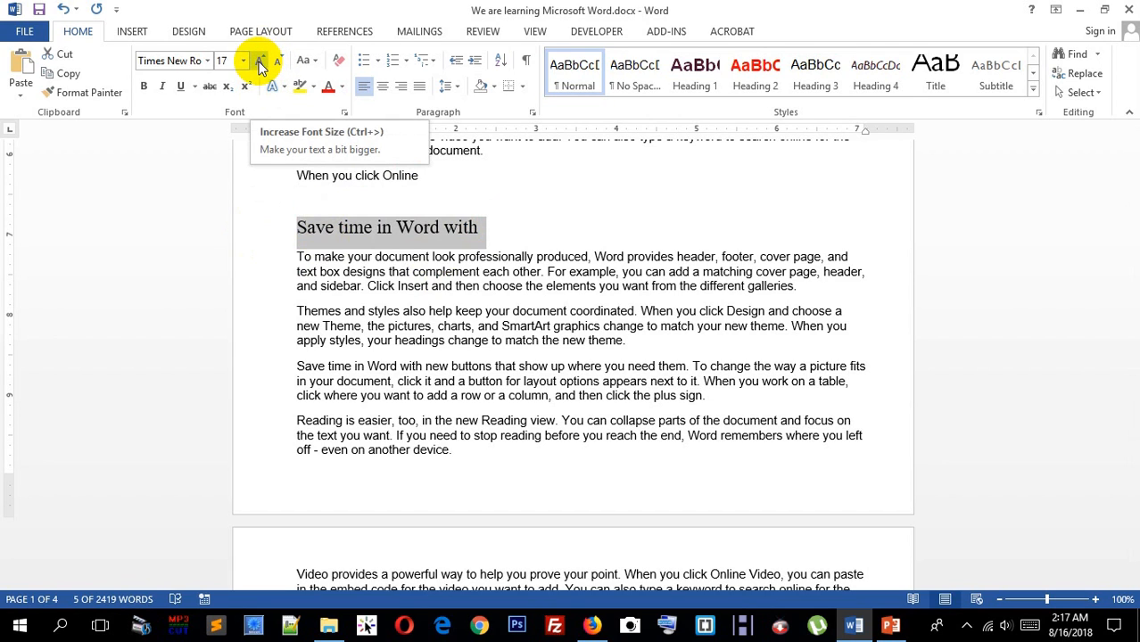
click(259, 62)
click(259, 63)
click(259, 62)
click(260, 62)
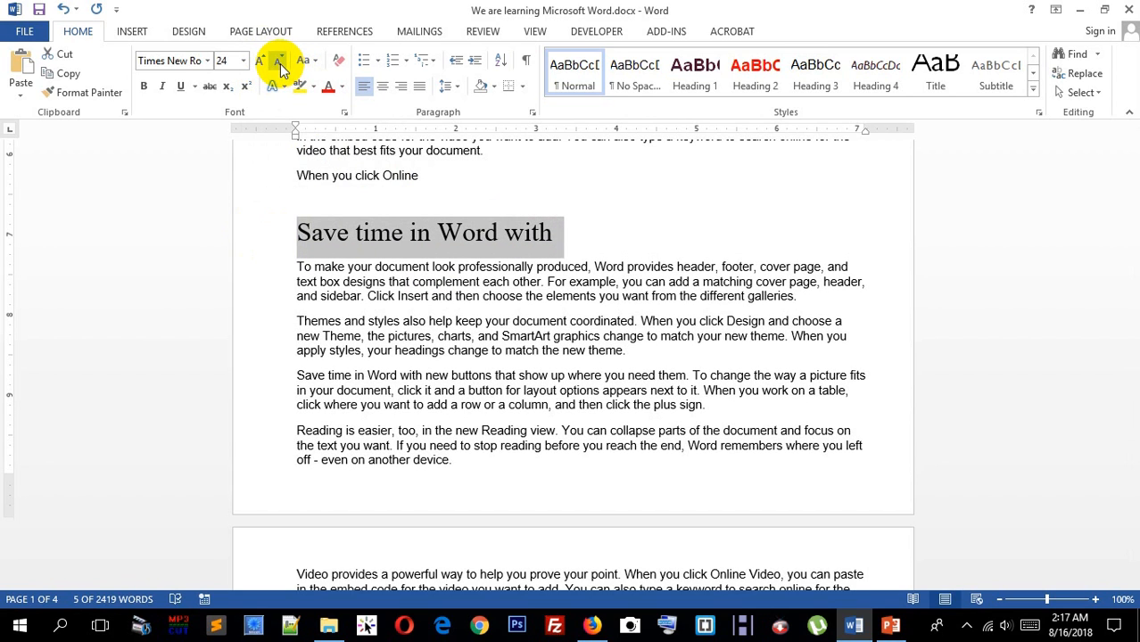
Decrease the font size of the "Save time in Word with" line stepwise through the preset sizes to 16.
click(280, 64)
click(280, 64)
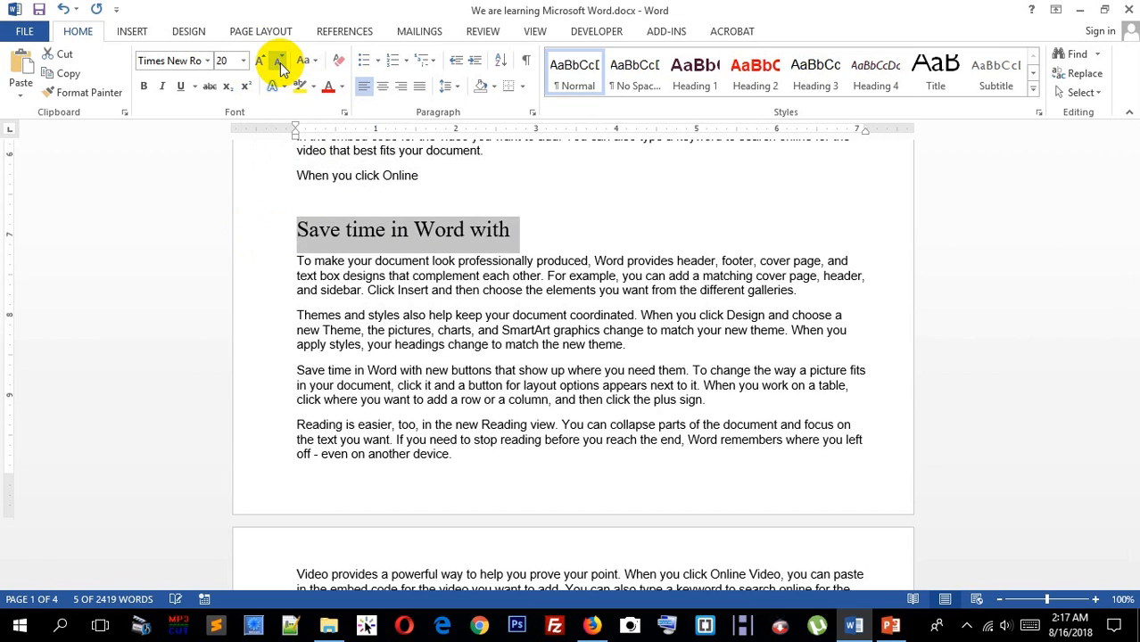
click(280, 64)
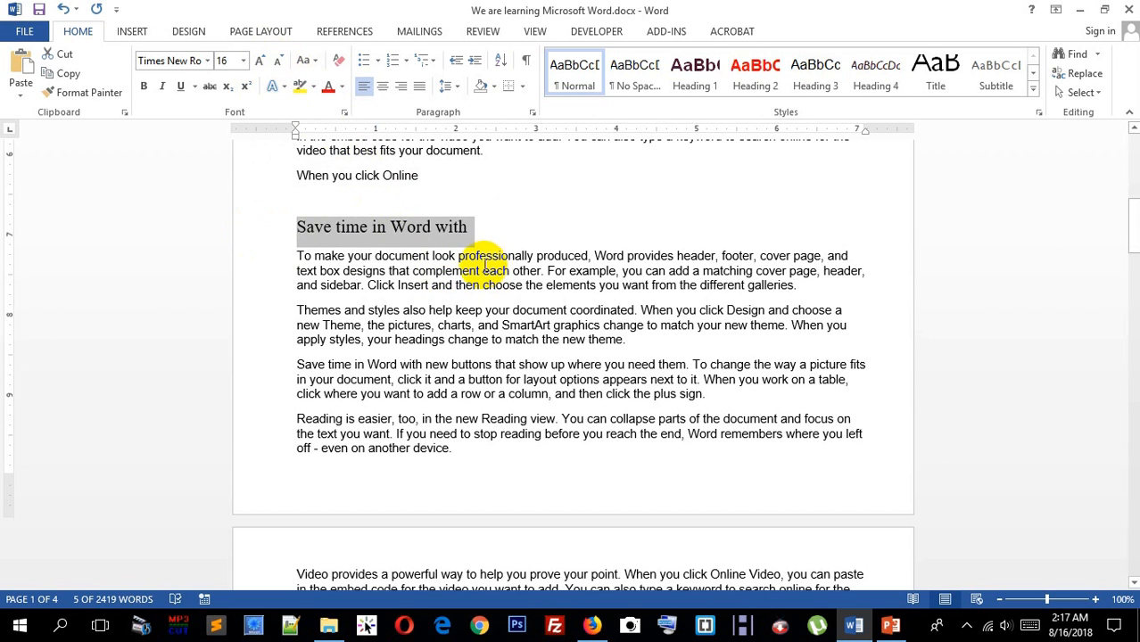
Reselect the "Save time in Word with" line and increase its font size one point at a time to 24.
click(459, 228)
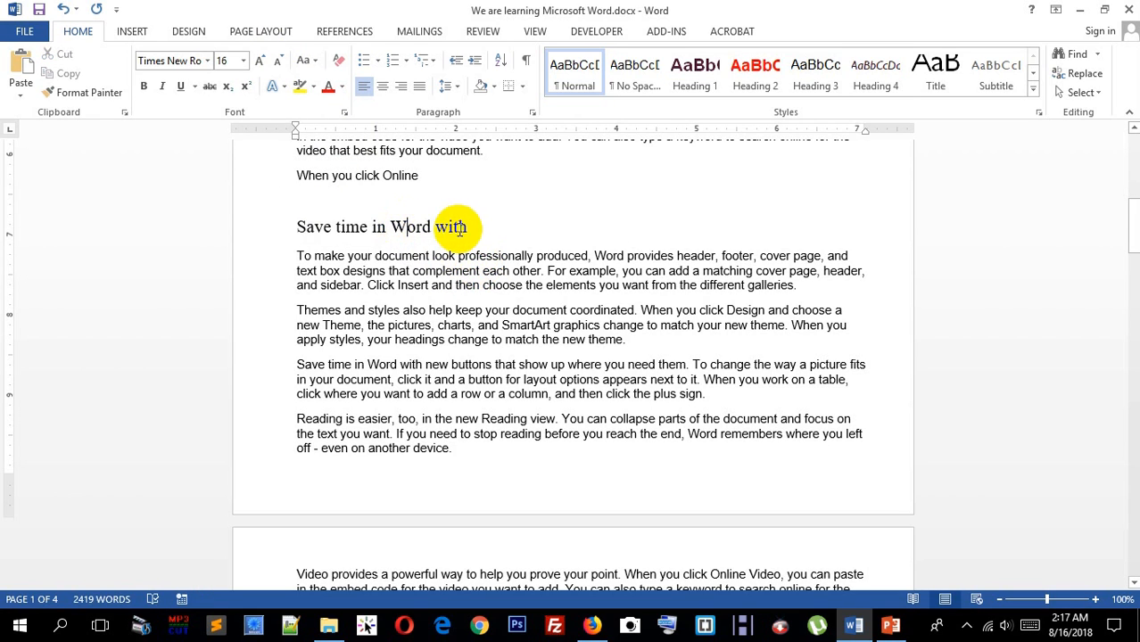
drag(459, 228, 298, 225)
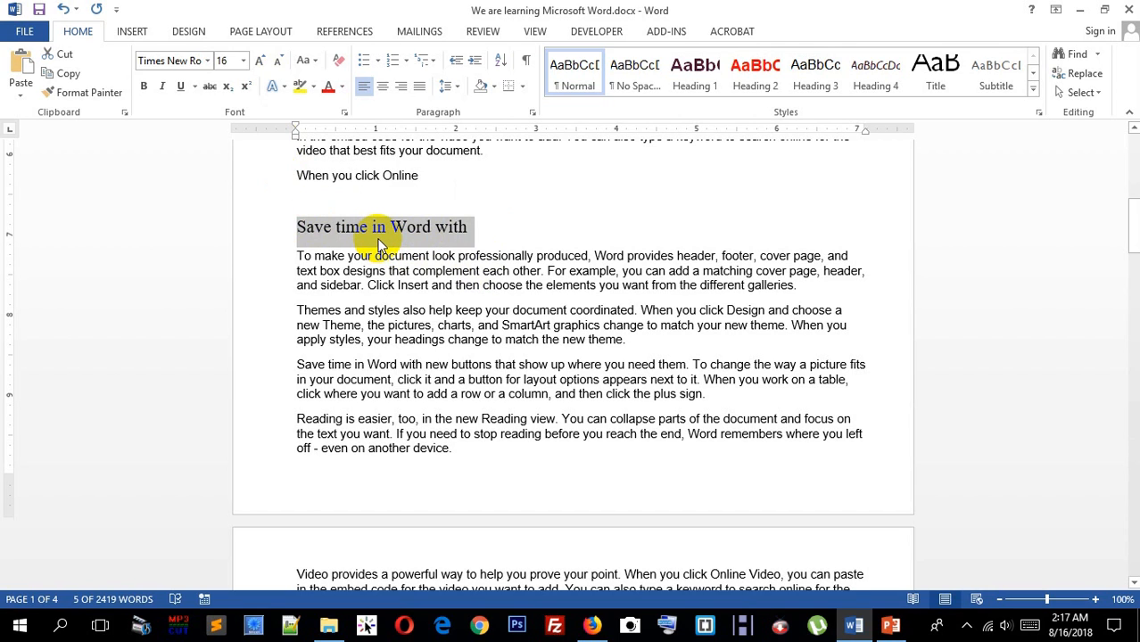
key(ctrl+bracketright)
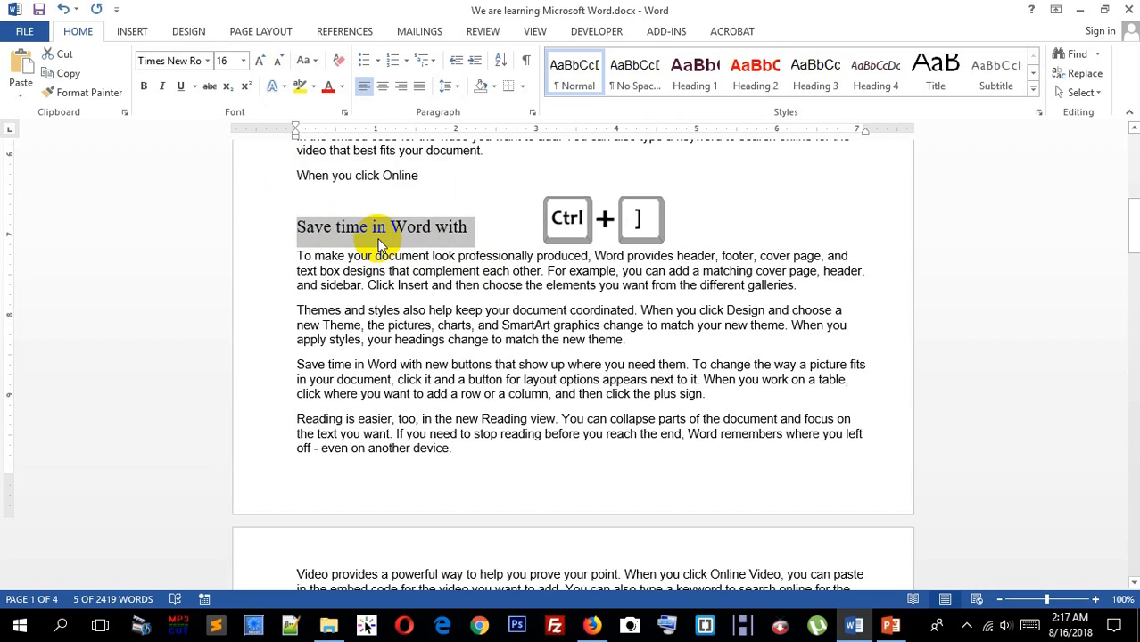
key(ctrl+bracketright)
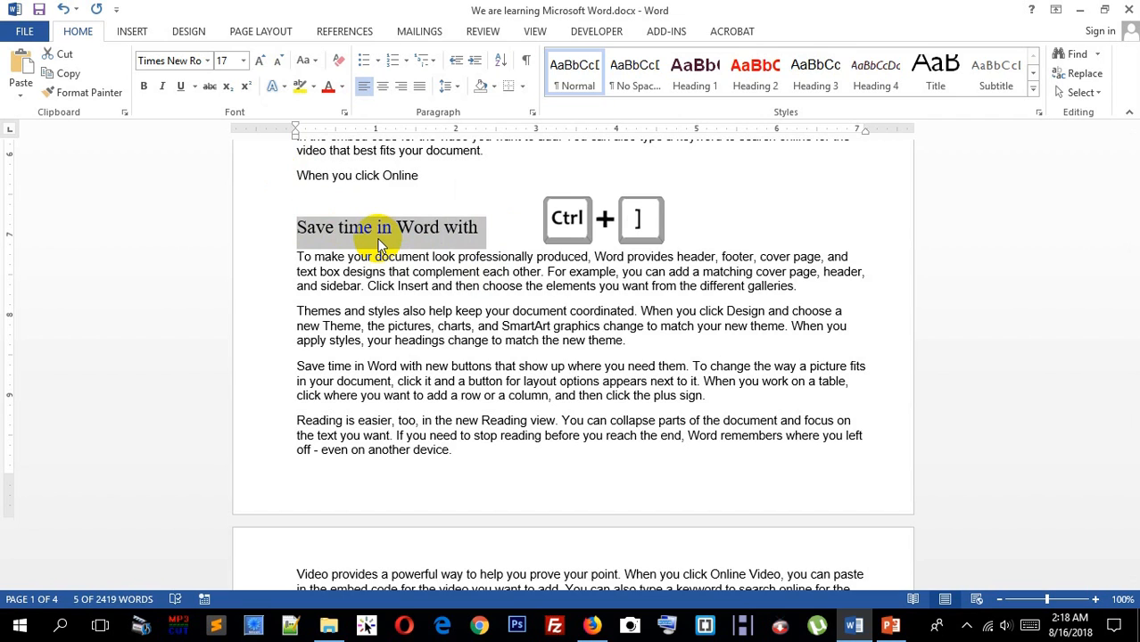
key(ctrl+bracketright)
key(ctrl+bracketright)
key(ctrl+bracketright)
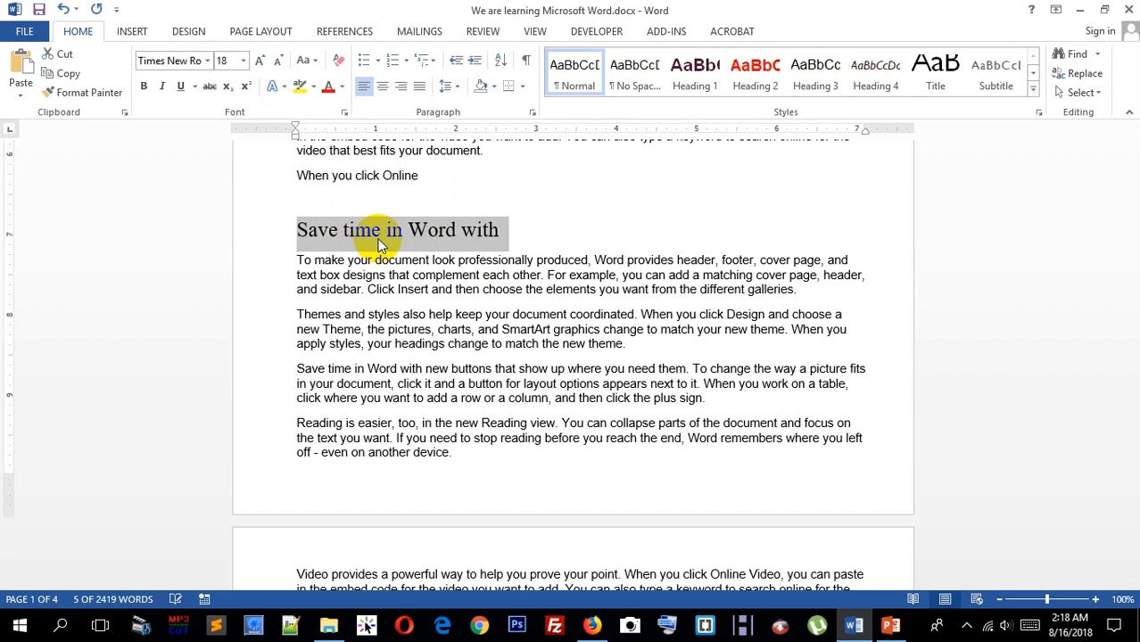
key(ctrl+bracketright)
key(ctrl+bracketright)
key(ctrl+bracketright)
key(ctrl+bracketright)
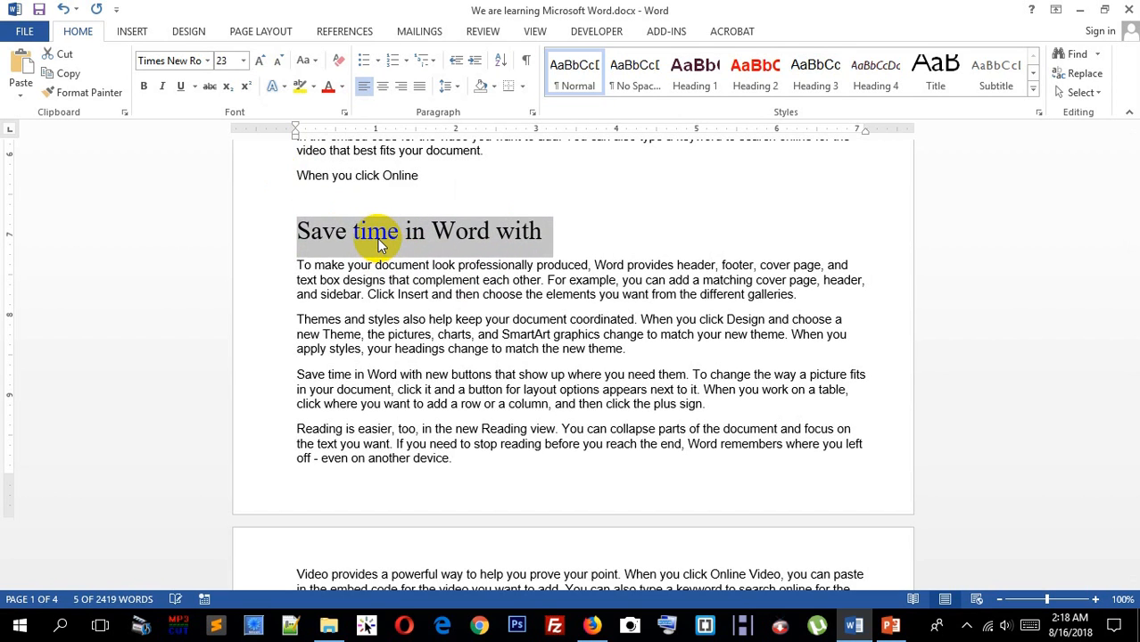
Decrease the font size of the "Save time in Word with" line one point at a time to 19.
key(ctrl+bracketleft)
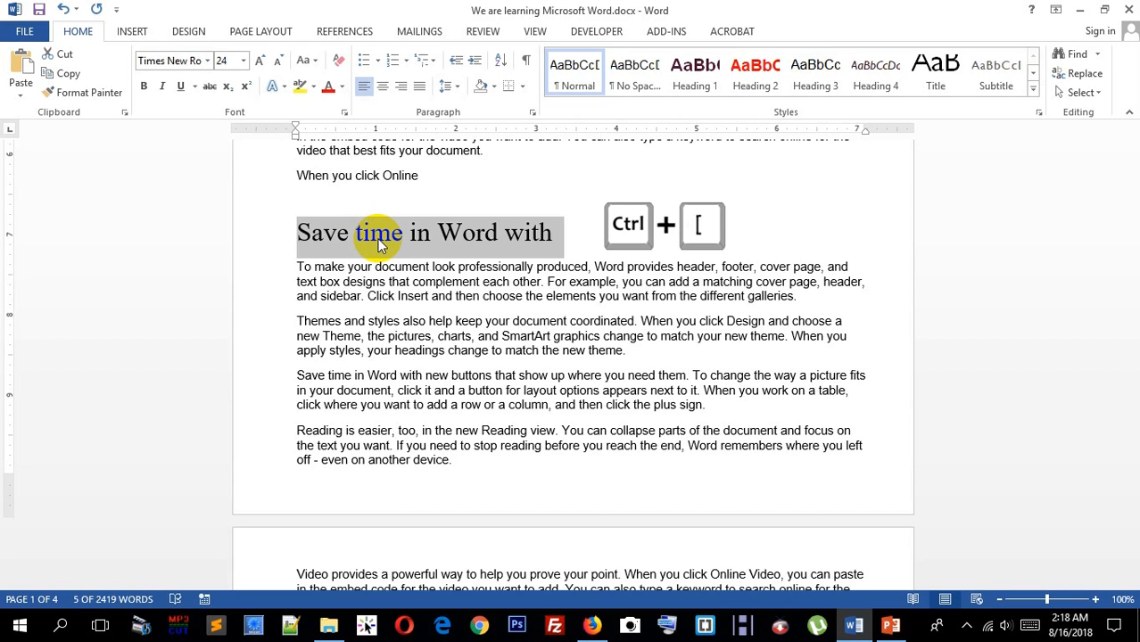
key(ctrl+bracketleft)
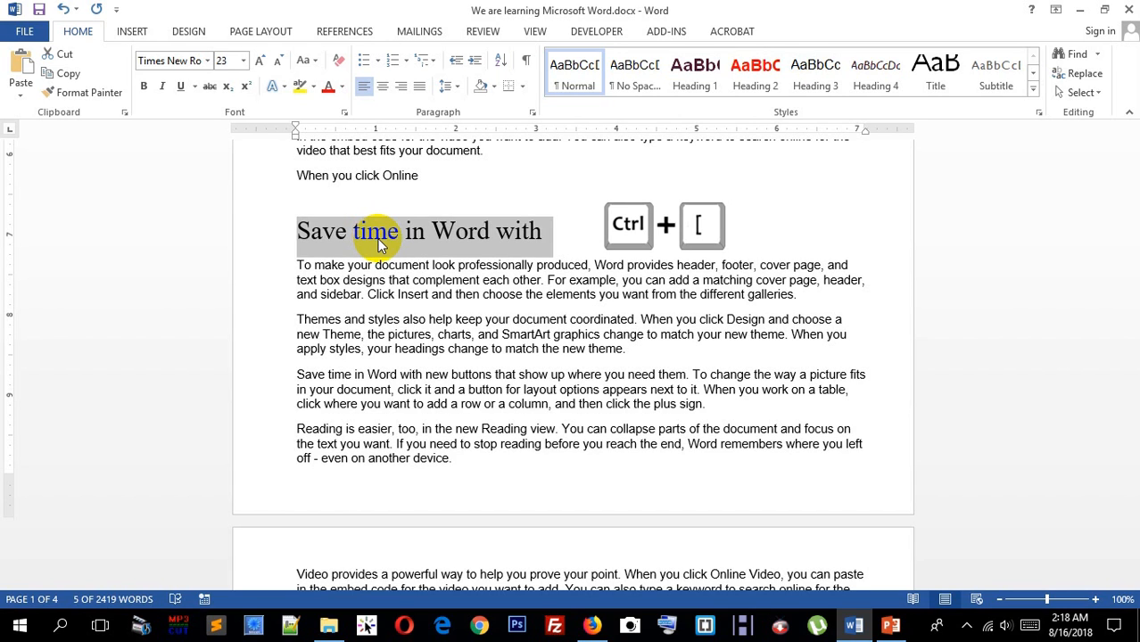
key(ctrl+bracketleft)
key(ctrl+bracketleft)
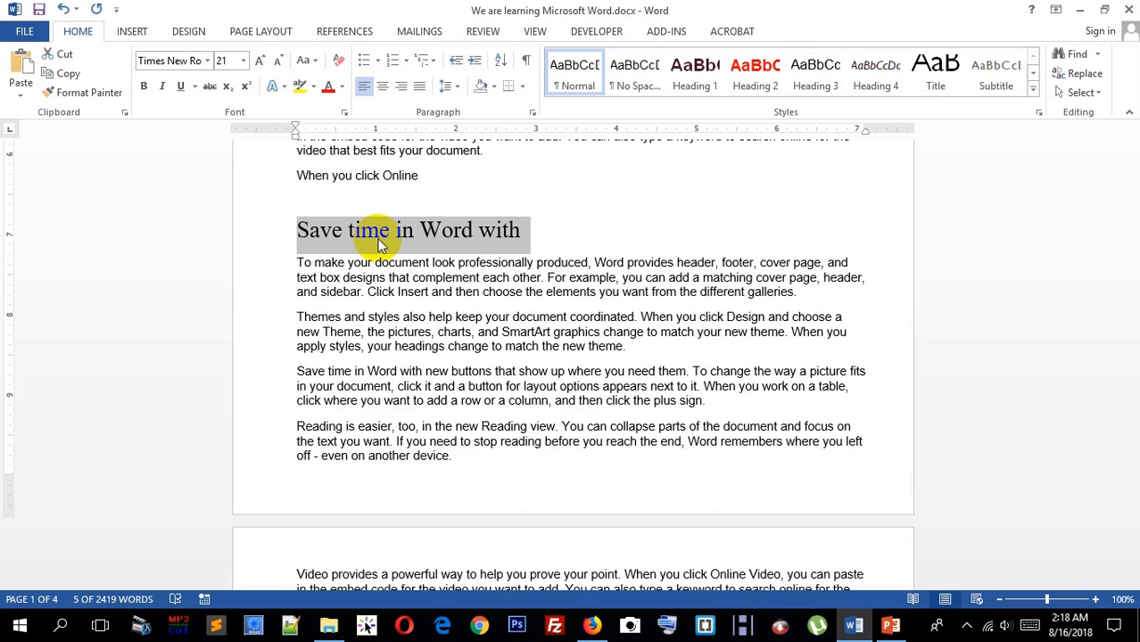
key(ctrl+bracketleft)
key(ctrl+bracketleft)
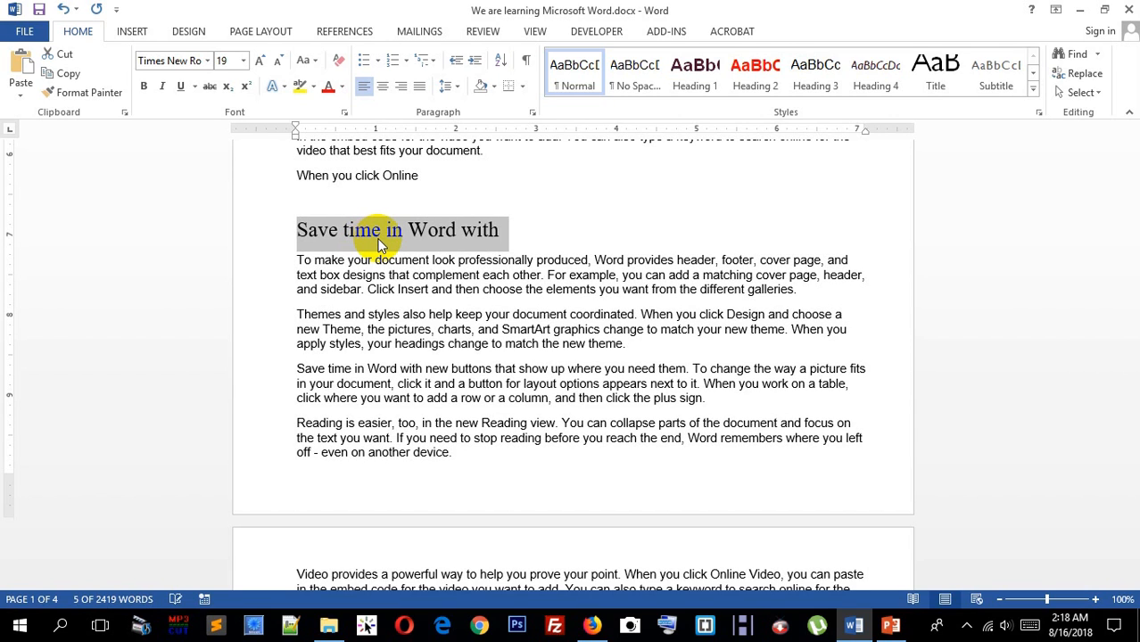